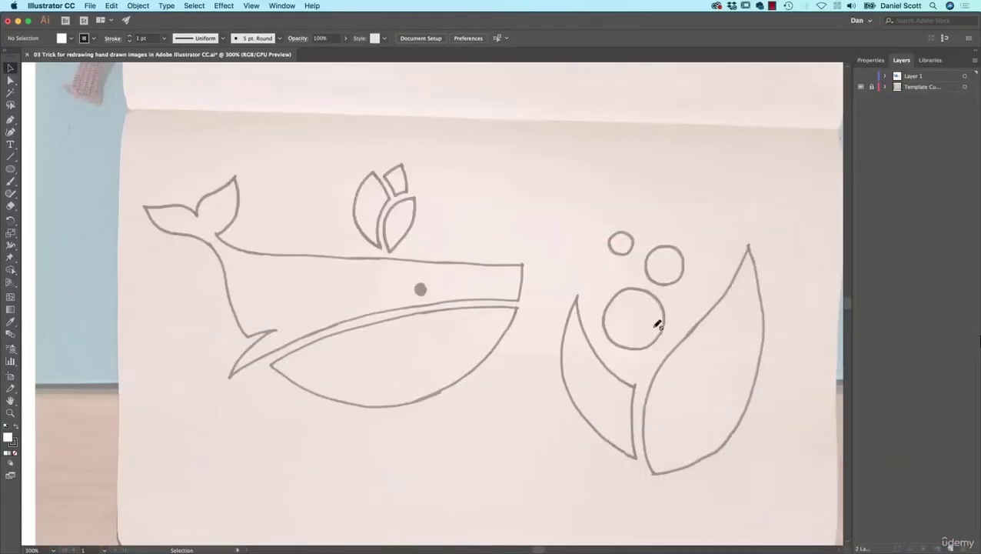
# Preview the finished coloured whale, then try the Pen and Curvature drawing tools.
pyautogui.click(862, 77)
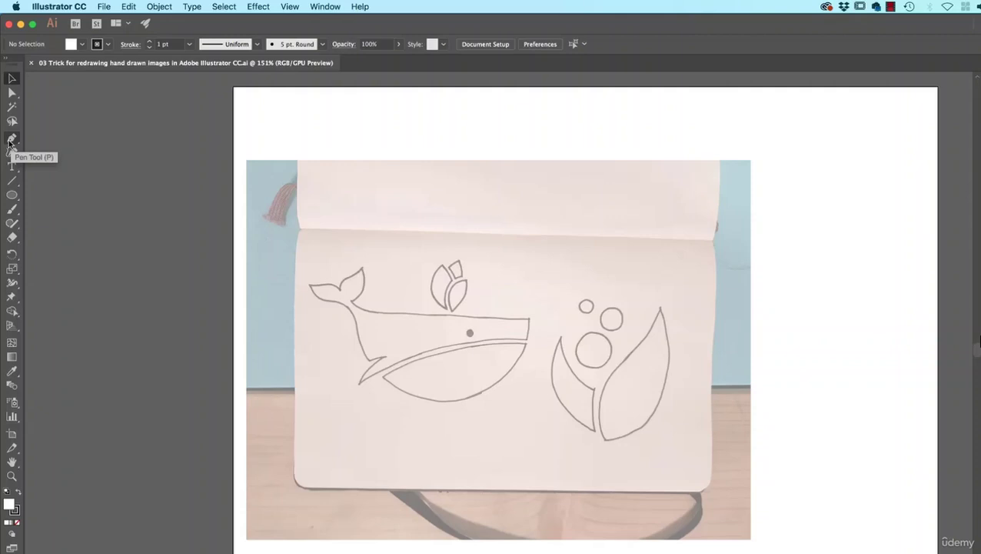
pyautogui.click(10, 141)
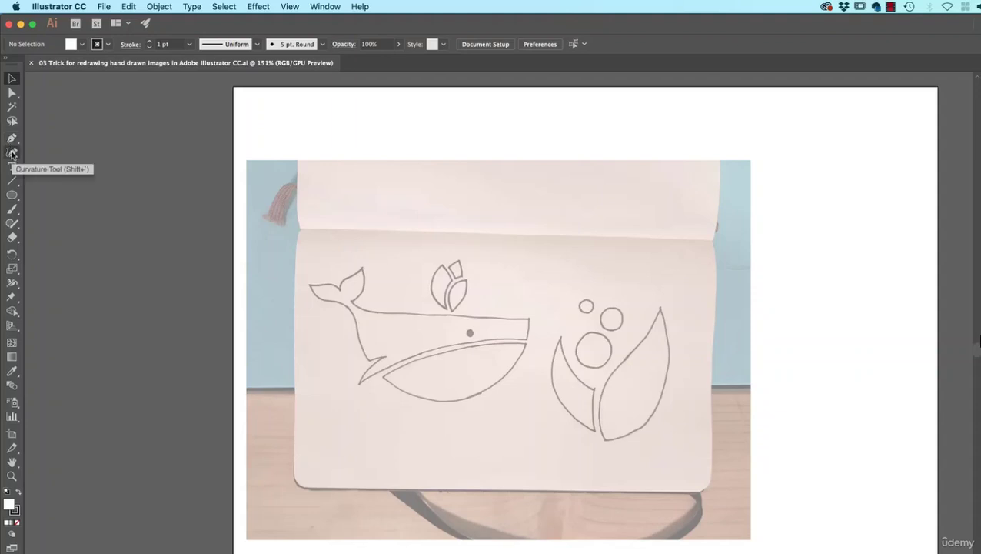
pyautogui.click(12, 154)
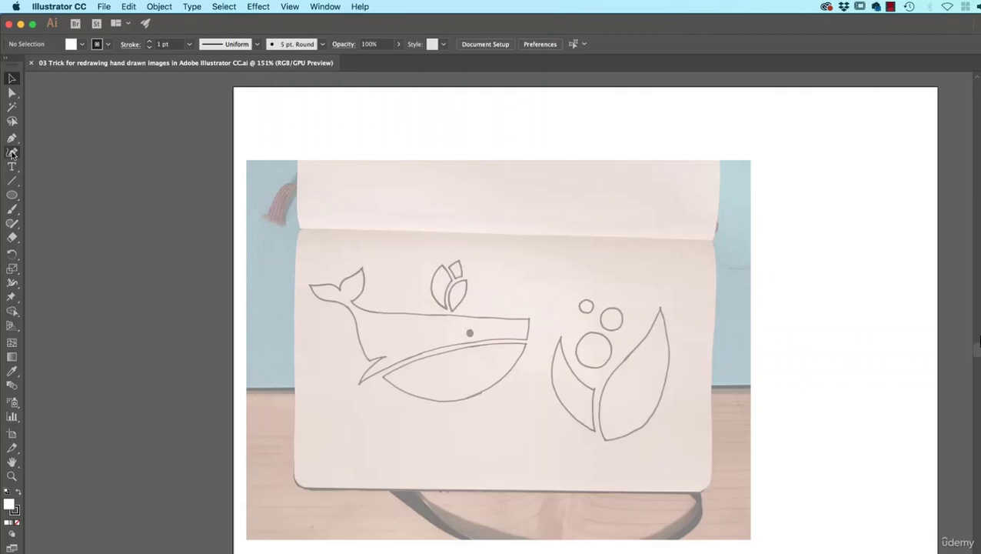
# Zoom in and Pen-trace the large bubble as a closed white circle about 39 pt wide.
pyautogui.click(12, 139)
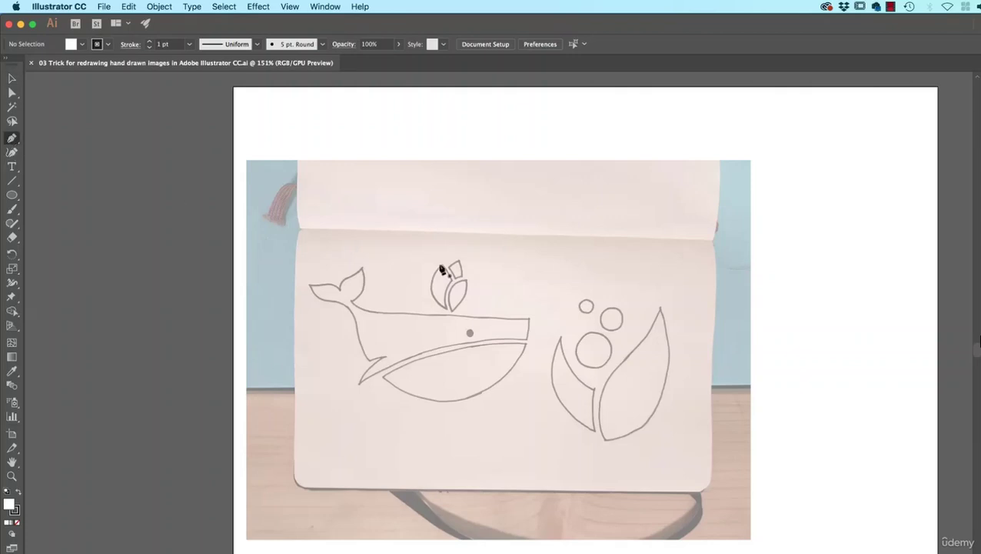
pyautogui.scroll(5, 598, 363)
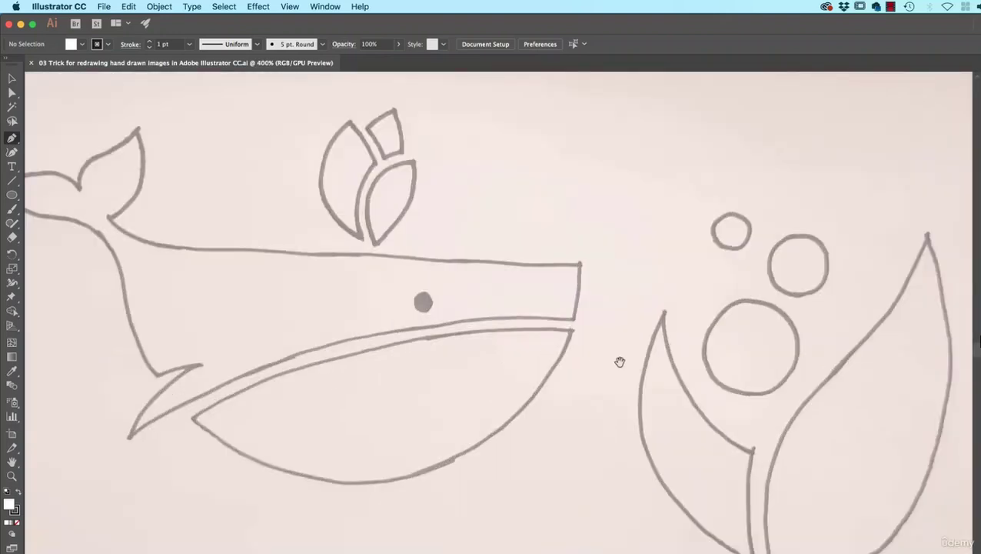
pyautogui.hscroll(5, 539, 354)
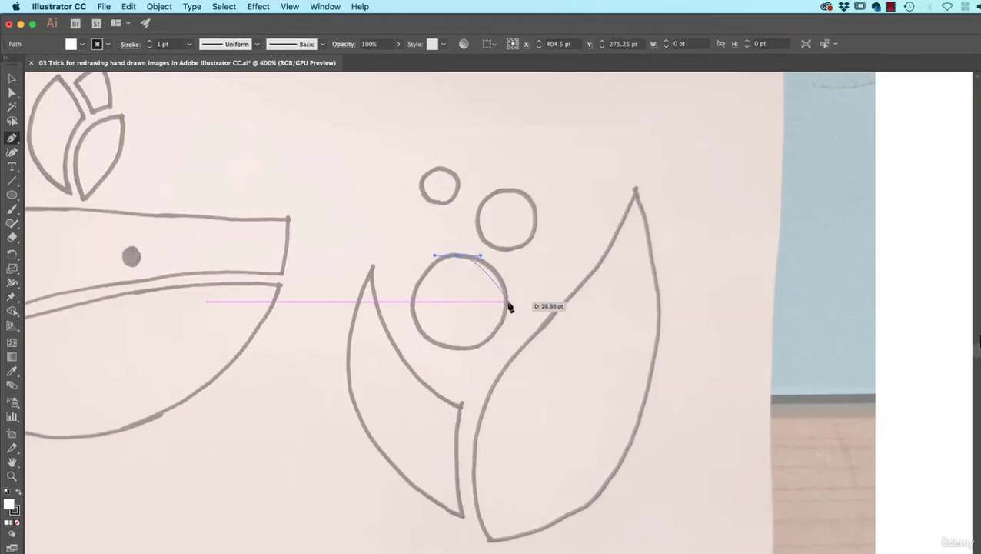
pyautogui.moveTo(506, 301); pyautogui.dragTo(507, 311)
pyautogui.moveTo(485, 347)
pyautogui.mouseDown()
pyautogui.moveTo(440, 352)
pyautogui.moveTo(414, 287)
pyautogui.mouseUp()
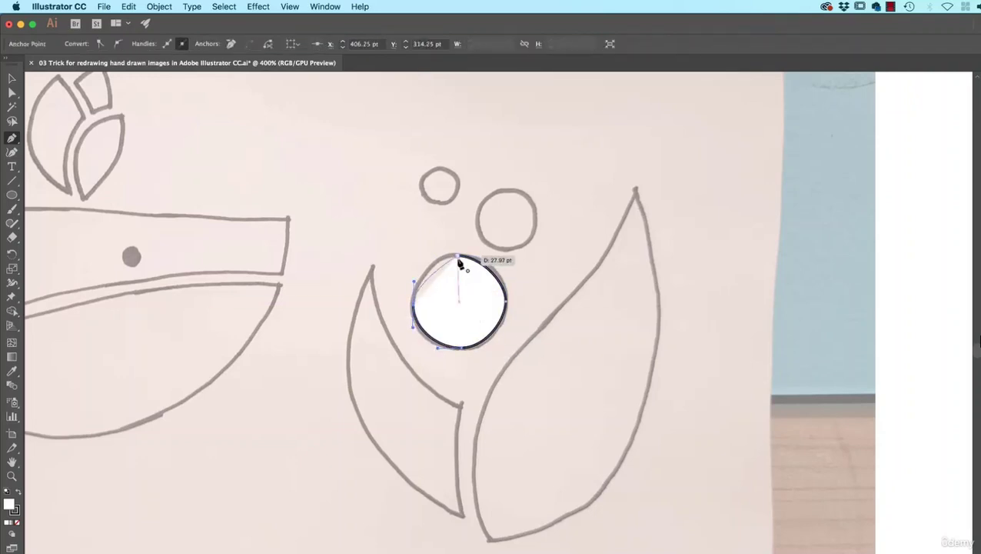
pyautogui.moveTo(458, 257); pyautogui.dragTo(484, 262)
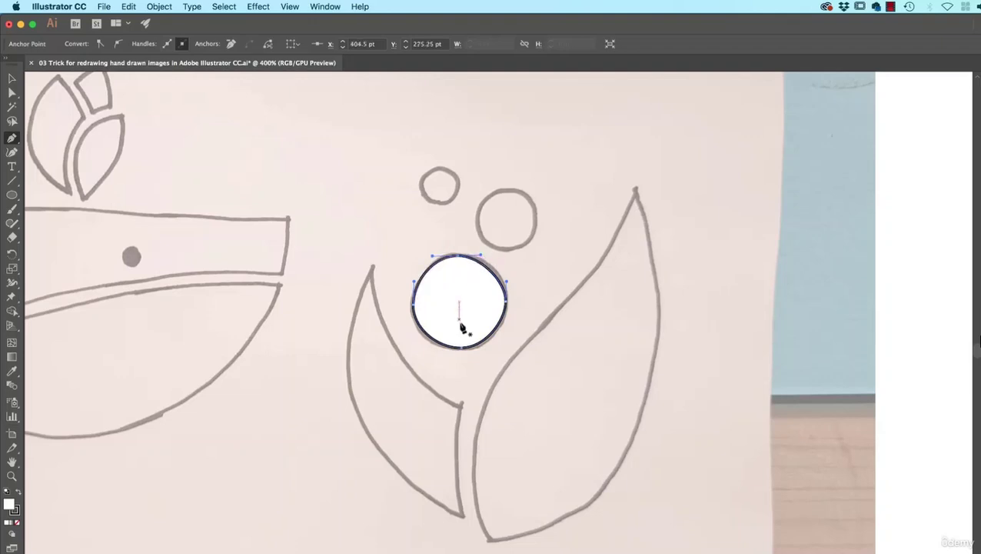
pyautogui.click(10, 79)
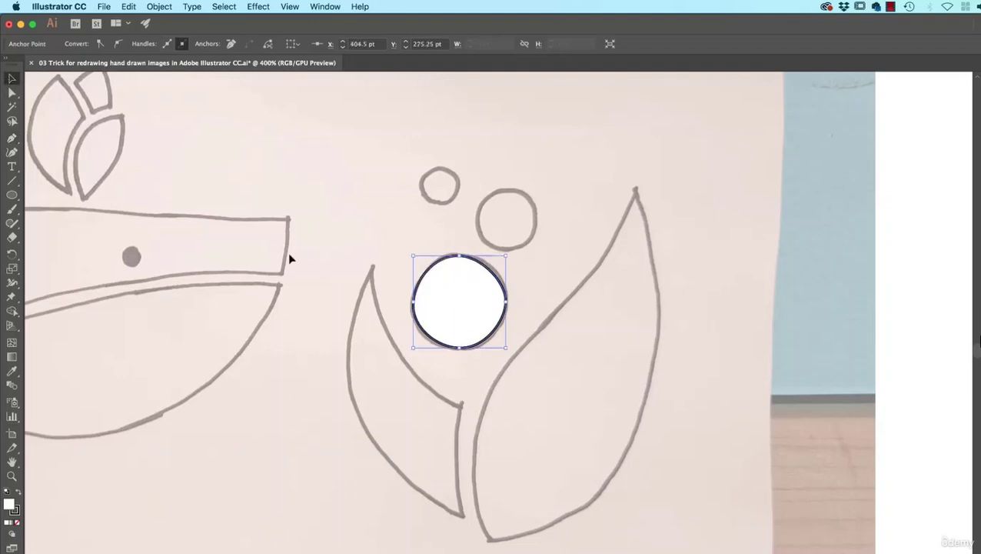
pyautogui.click(12, 151)
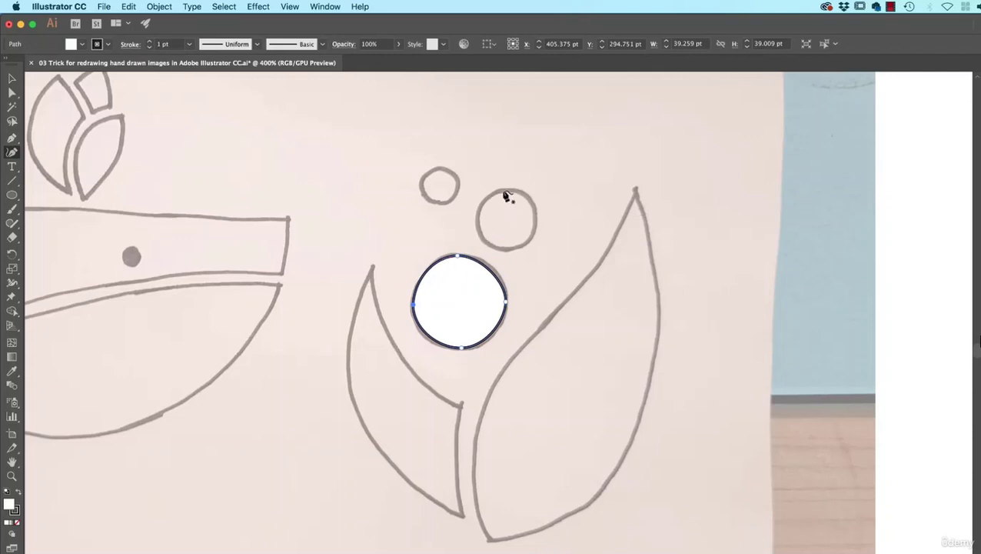
# Place top, right, bottom and left points to draw a 25 pt white circle over the medium bubble.
pyautogui.click(503, 190)
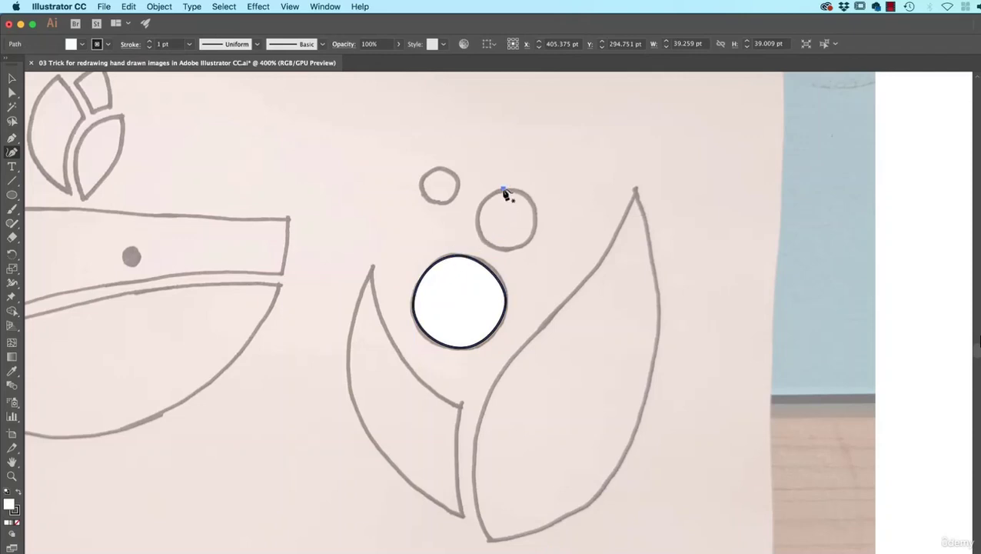
pyautogui.click(538, 221)
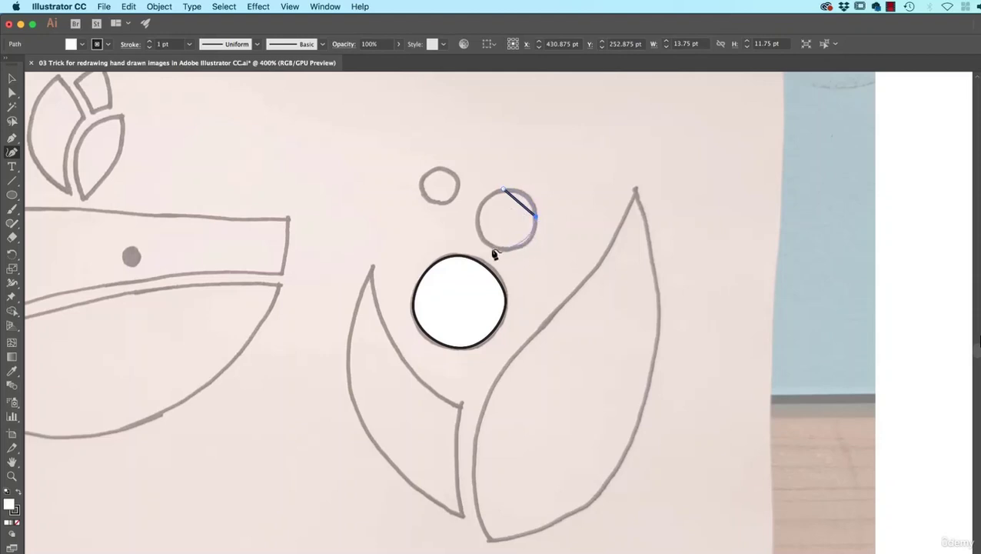
pyautogui.click(506, 249)
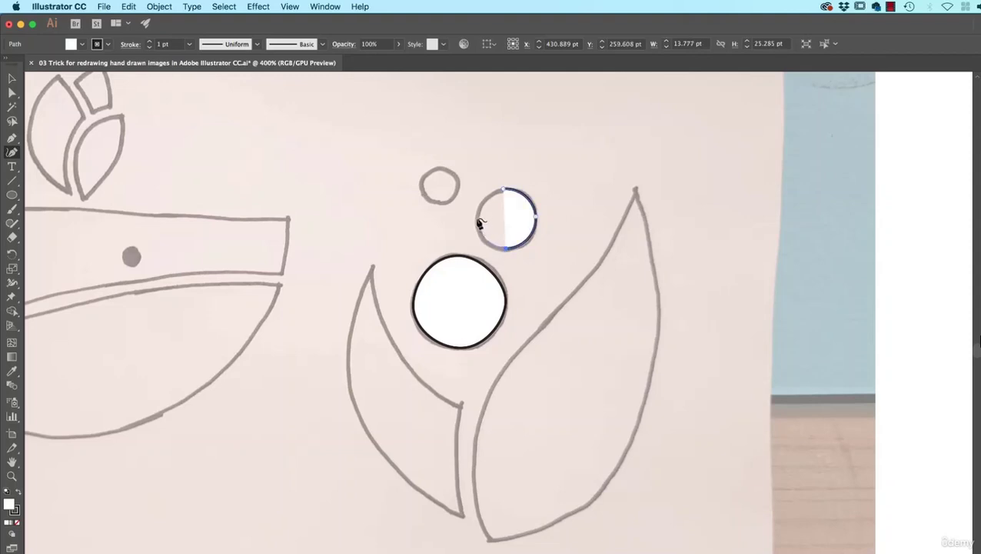
pyautogui.click(477, 219)
pyautogui.click(504, 191)
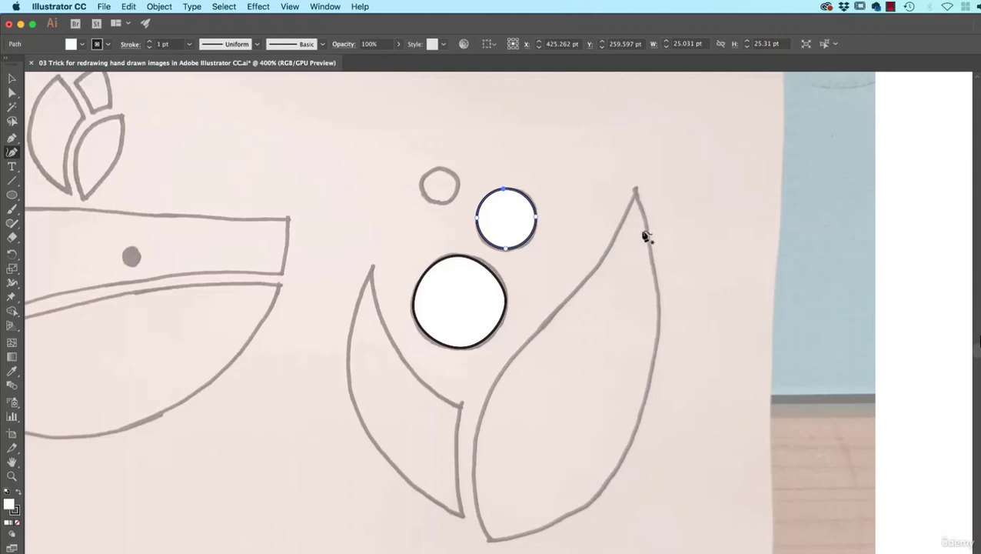
# Place Curvature points around the right leaf to close an 82 by 146 pt white leaf shape.
pyautogui.click(634, 193)
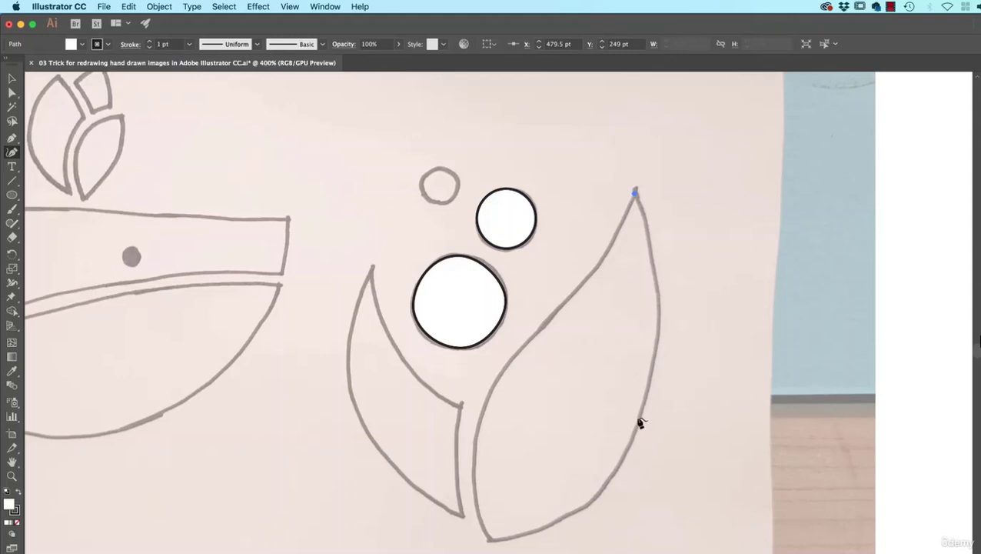
pyautogui.click(641, 416)
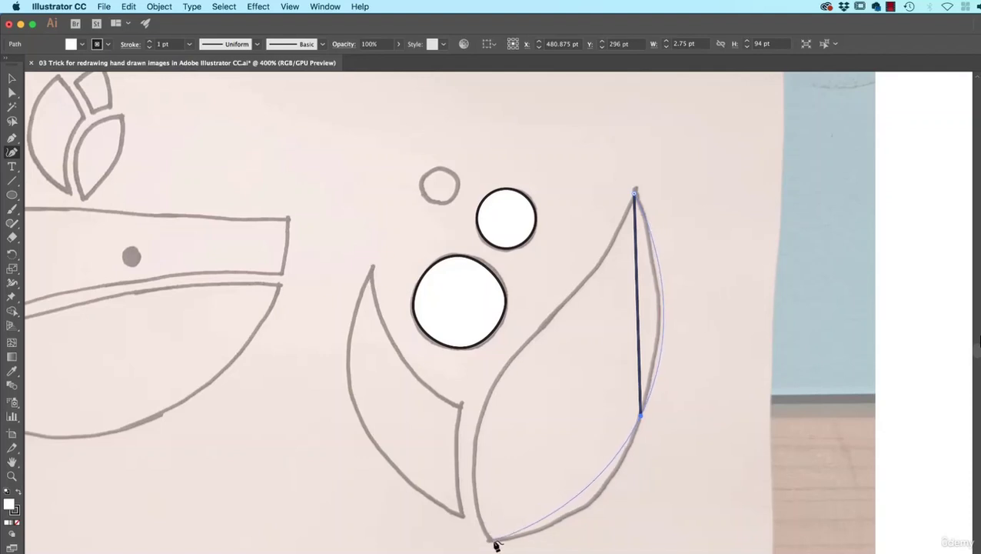
pyautogui.click(490, 538)
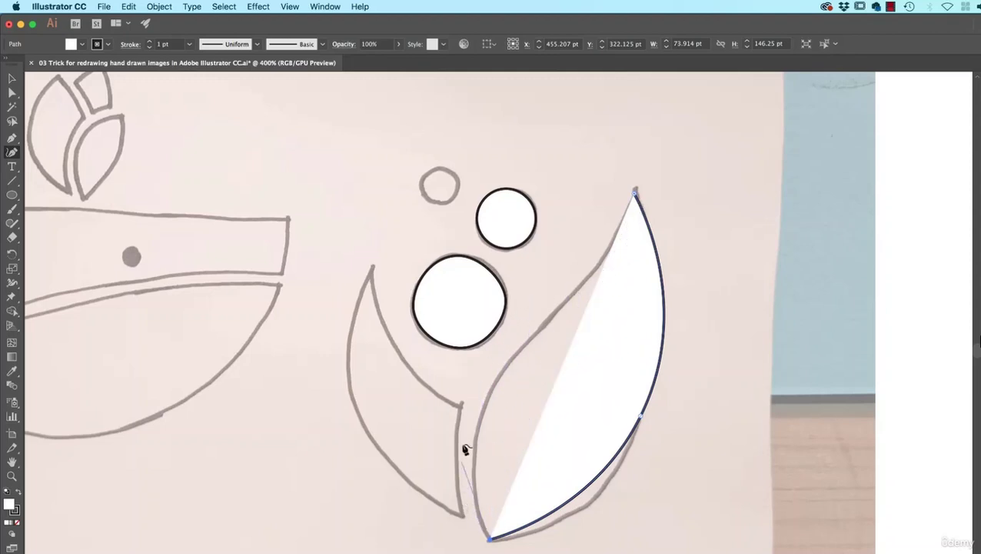
pyautogui.click(481, 406)
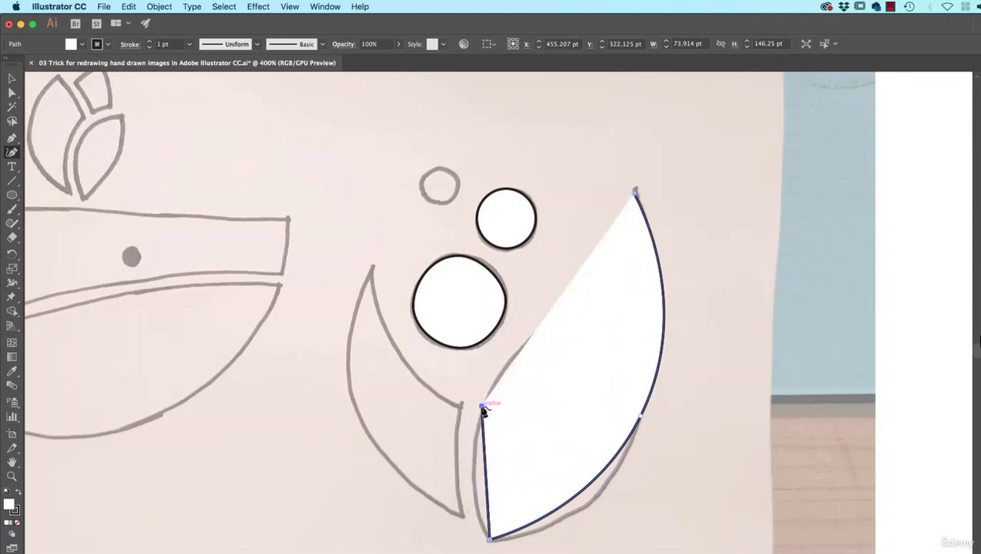
pyautogui.click(597, 286)
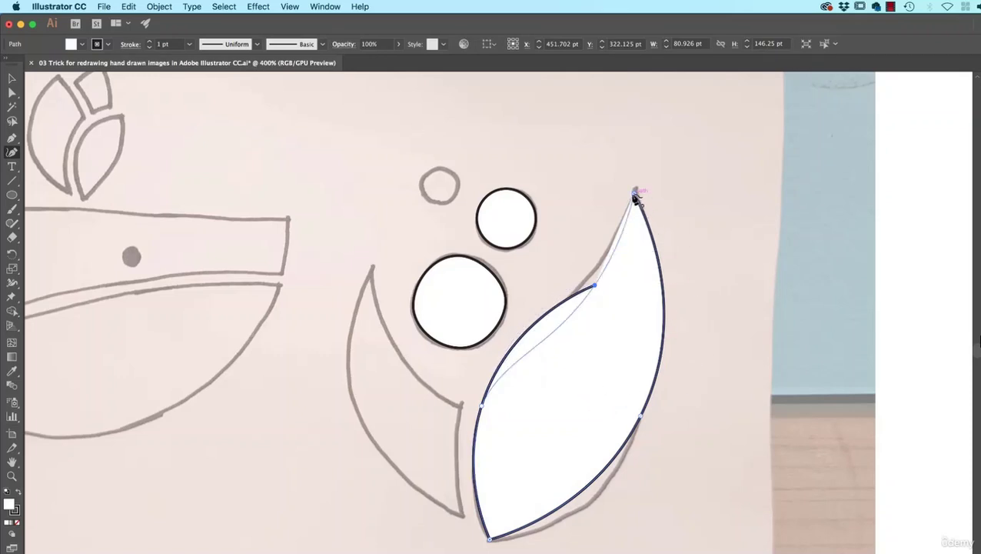
pyautogui.click(635, 195)
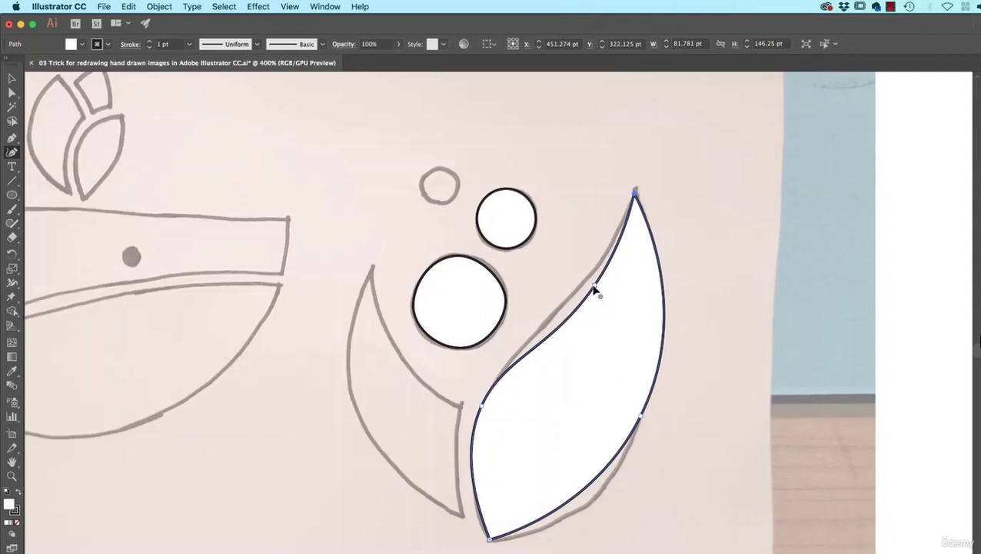
# Drag the leaf's upper-left and lower-right edges to fit the sketch, then move the leaf rightward.
pyautogui.moveTo(594, 291); pyautogui.dragTo(606, 306)
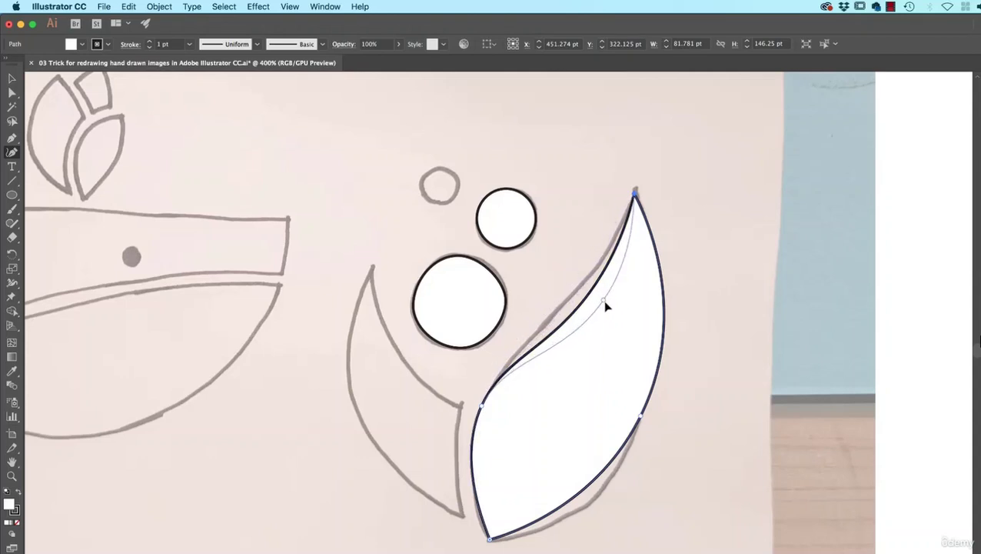
pyautogui.moveTo(606, 306); pyautogui.dragTo(557, 270)
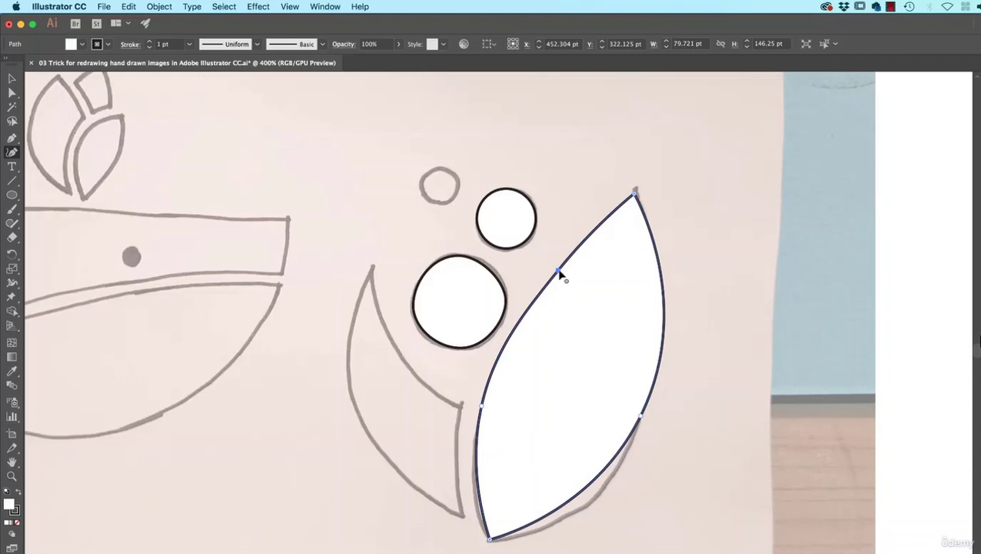
pyautogui.moveTo(559, 273)
pyautogui.mouseDown()
pyautogui.moveTo(549, 258)
pyautogui.moveTo(582, 284)
pyautogui.mouseUp()
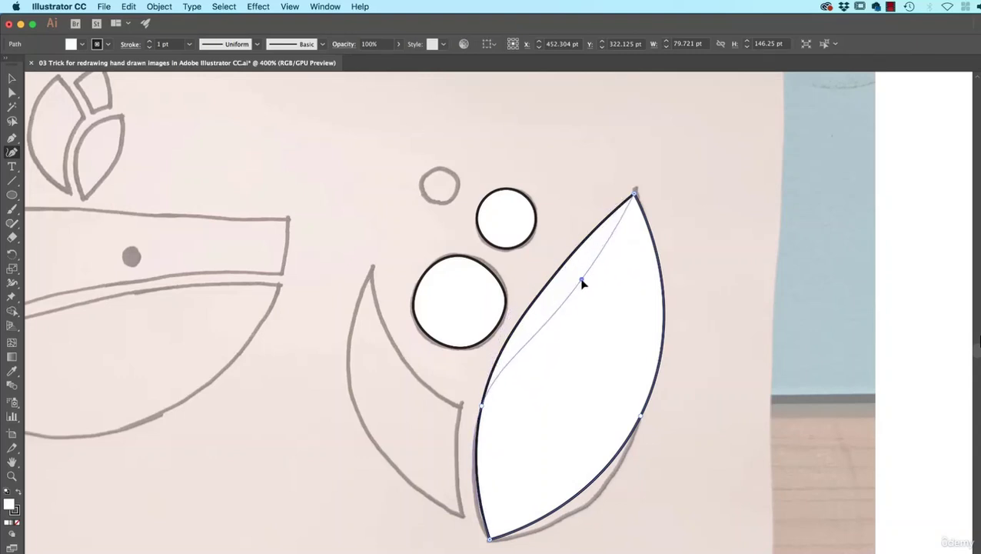
pyautogui.moveTo(582, 284); pyautogui.dragTo(576, 277)
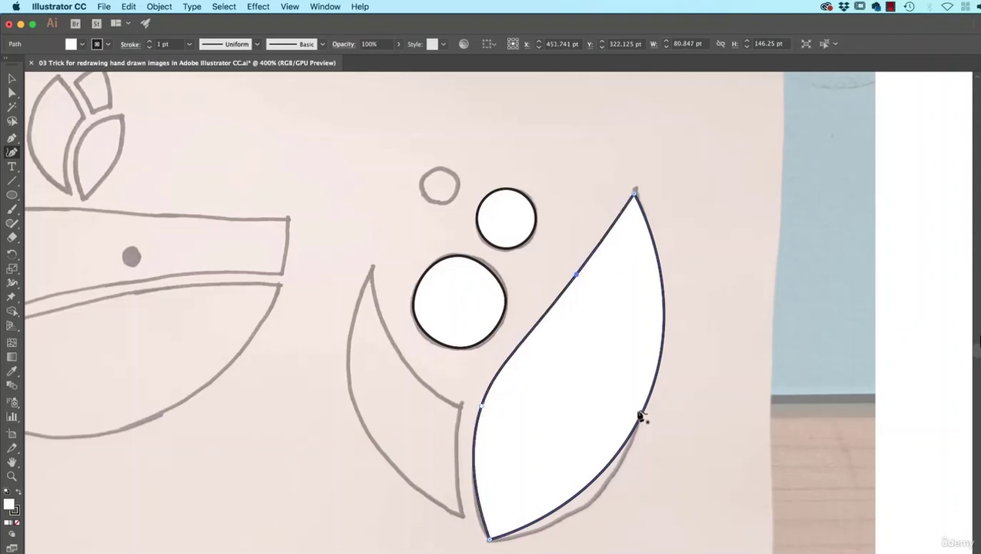
pyautogui.moveTo(635, 439)
pyautogui.mouseDown()
pyautogui.moveTo(611, 490)
pyautogui.moveTo(602, 486)
pyautogui.mouseUp()
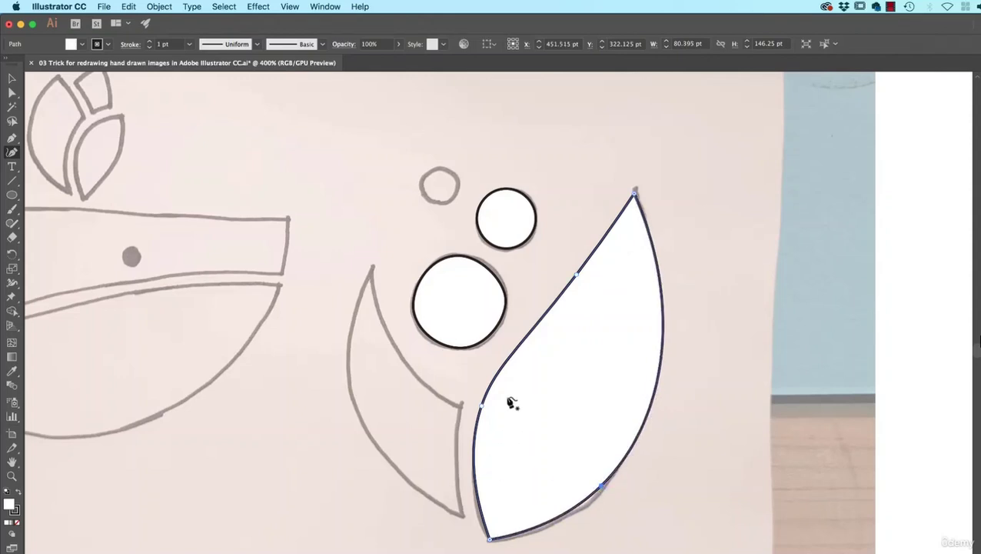
pyautogui.moveTo(578, 276); pyautogui.dragTo(587, 280)
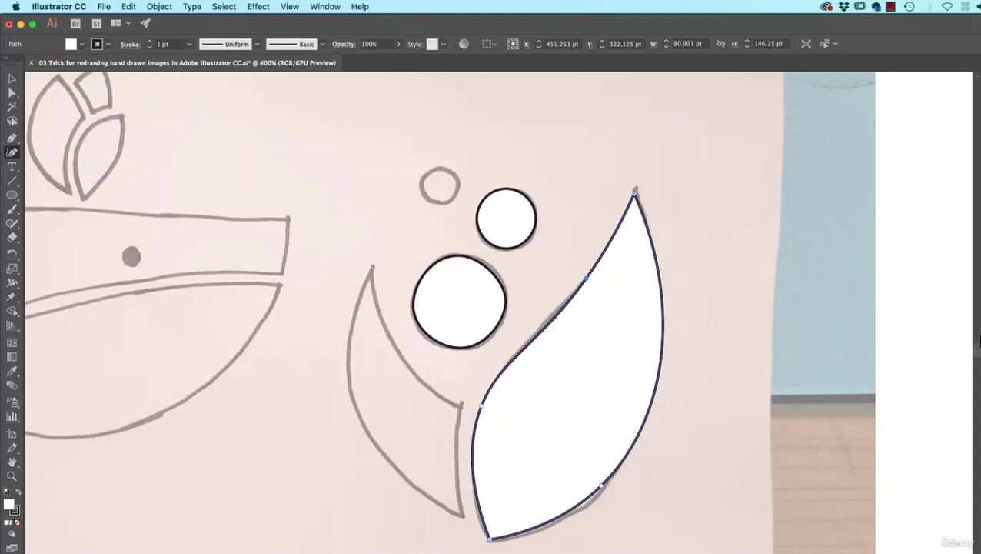
pyautogui.press('v')
pyautogui.moveTo(592, 411); pyautogui.dragTo(767, 411)
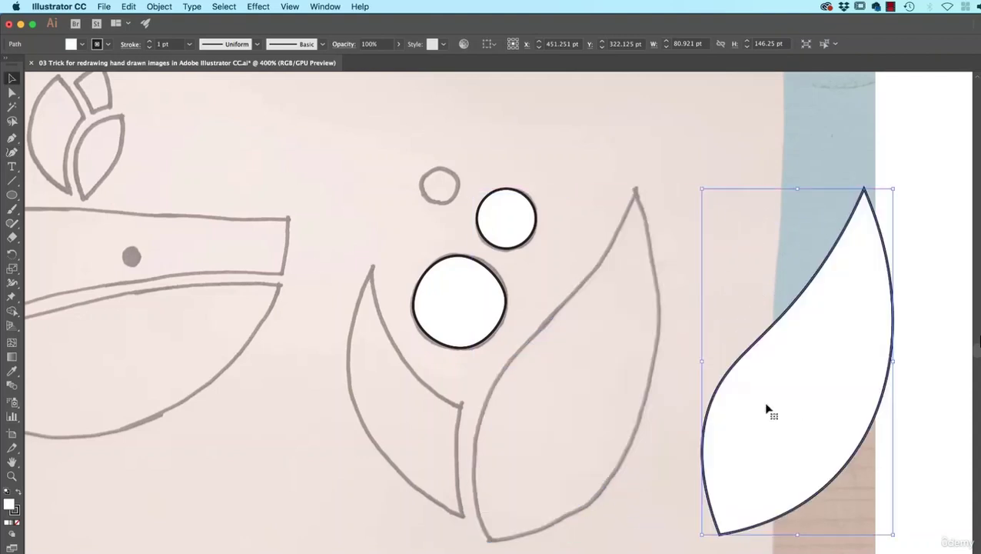
# Trace the middle leaf as a closed white shape starting and ending at its top tip.
pyautogui.click(12, 139)
pyautogui.click(636, 191)
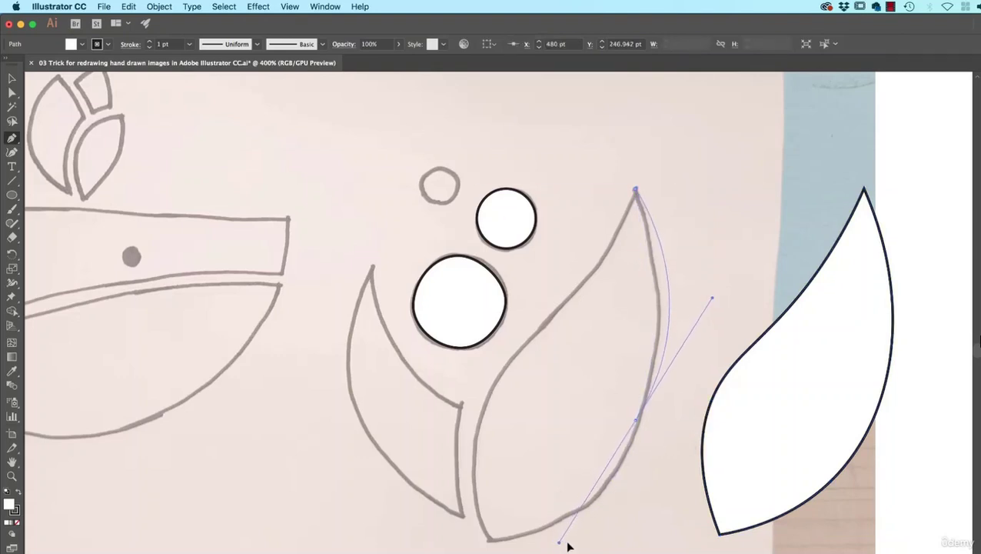
pyautogui.moveTo(611, 494); pyautogui.dragTo(587, 526)
pyautogui.moveTo(489, 538)
pyautogui.mouseDown()
pyautogui.moveTo(501, 401)
pyautogui.moveTo(486, 409)
pyautogui.moveTo(516, 332)
pyautogui.mouseUp()
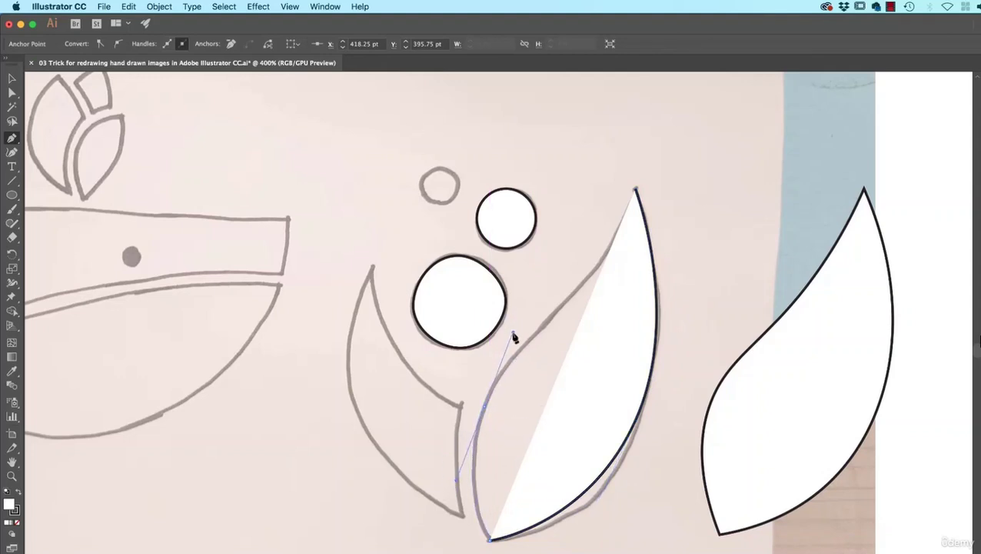
pyautogui.moveTo(597, 271); pyautogui.dragTo(623, 224)
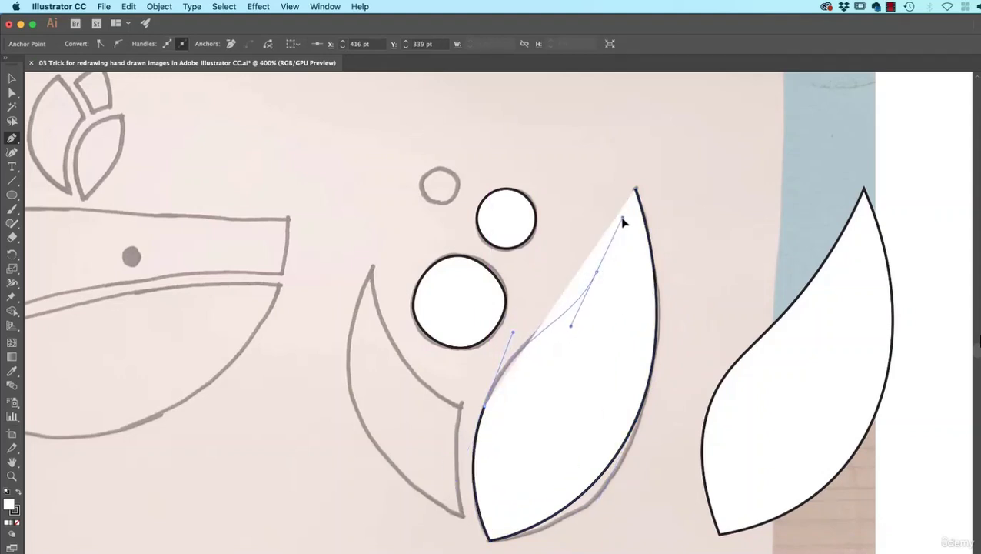
pyautogui.click(635, 190)
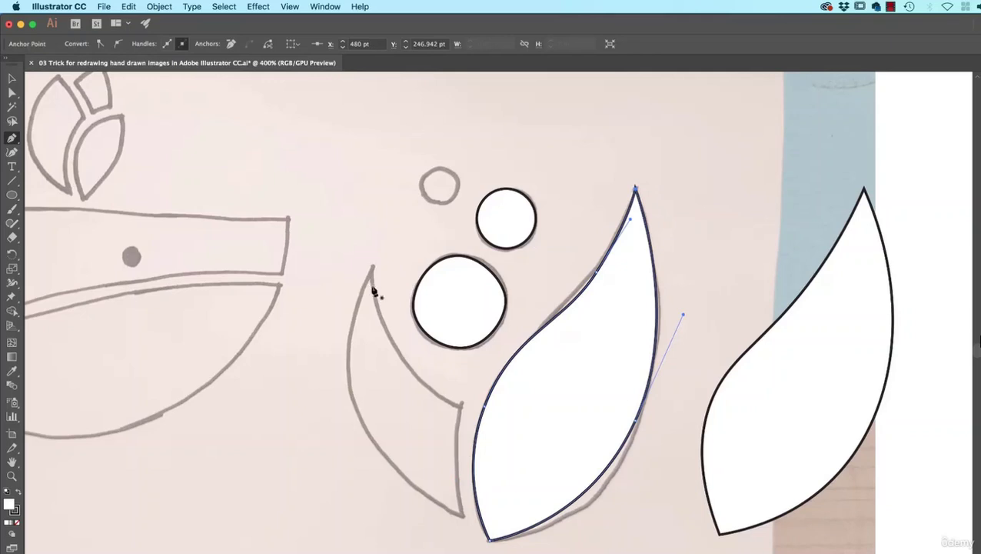
# Reshape the new leaf's upper-left edge into an S-curve; try and undo an edit to the right leaf.
pyautogui.click(12, 93)
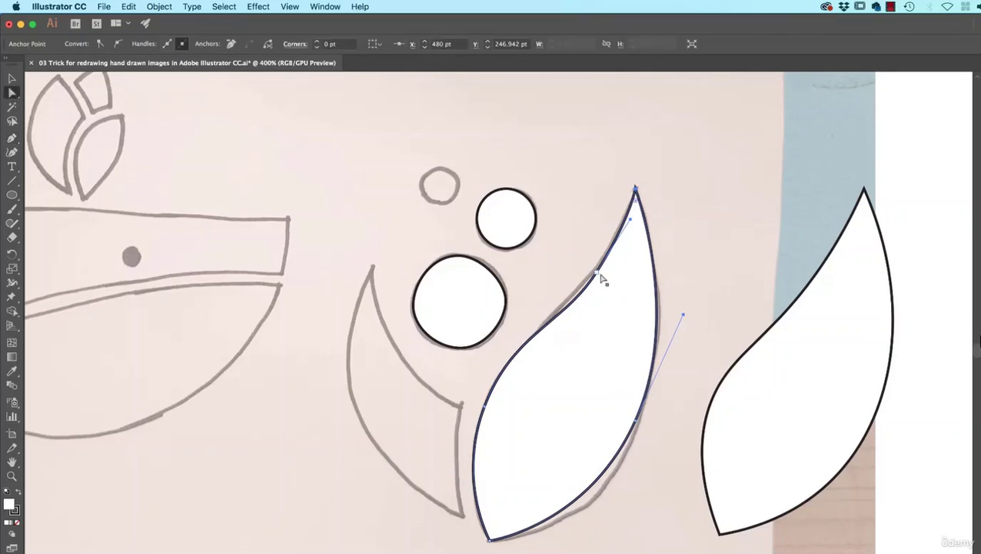
pyautogui.moveTo(597, 272)
pyautogui.mouseDown()
pyautogui.moveTo(623, 305)
pyautogui.moveTo(555, 255)
pyautogui.mouseUp()
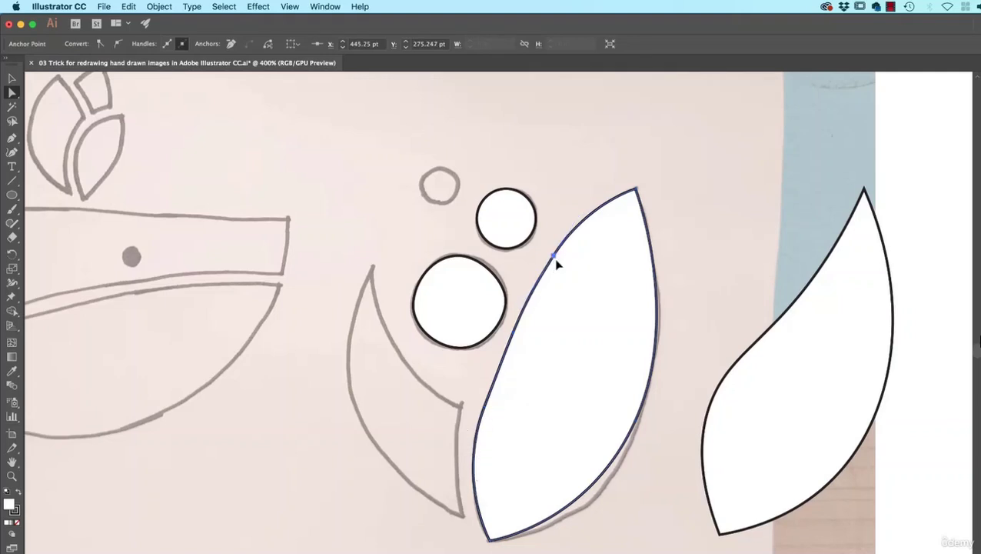
pyautogui.moveTo(556, 263); pyautogui.dragTo(565, 312)
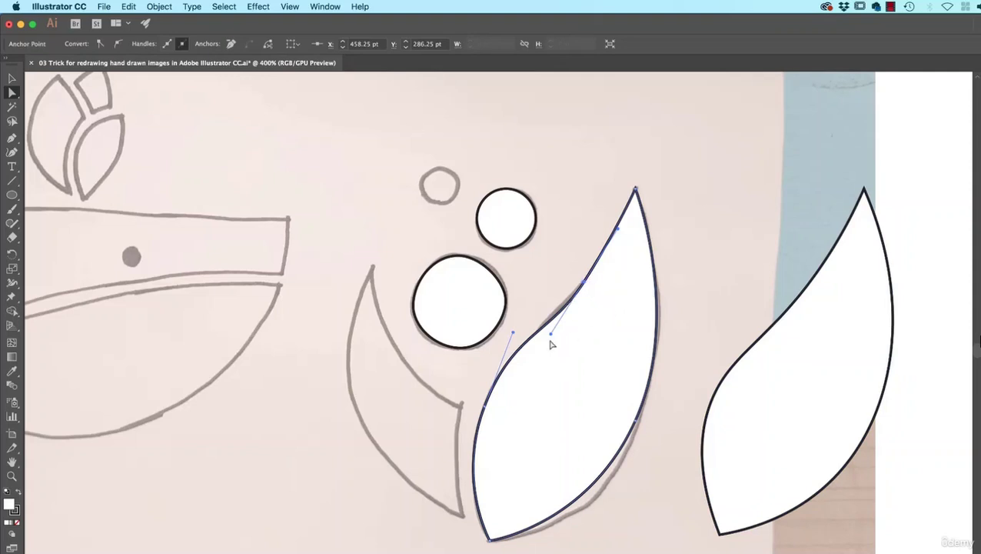
pyautogui.click(789, 340)
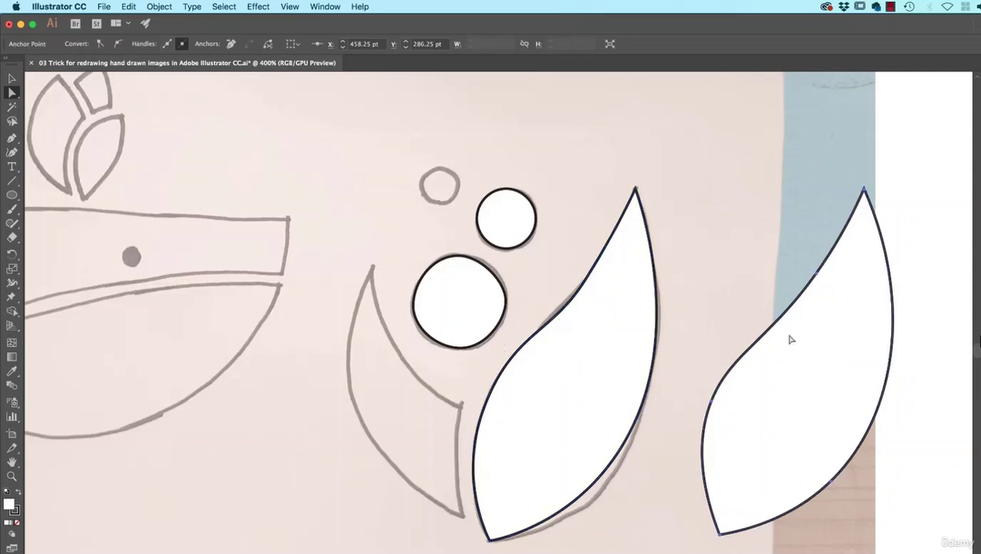
pyautogui.click(815, 283)
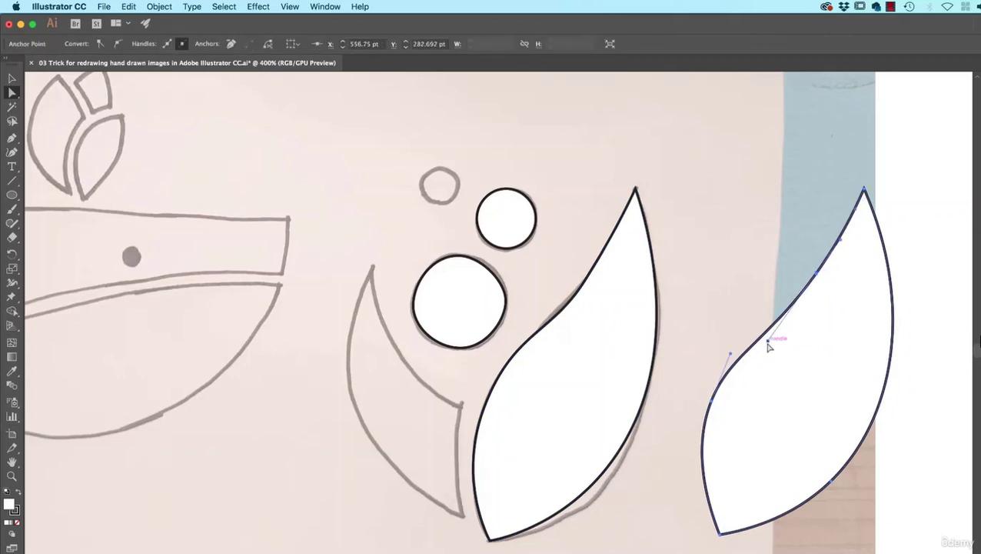
pyautogui.moveTo(769, 347)
pyautogui.mouseDown()
pyautogui.moveTo(723, 291)
pyautogui.moveTo(795, 366)
pyautogui.mouseUp()
pyautogui.hotkey('ctrl', 'z')
pyautogui.click(11, 152)
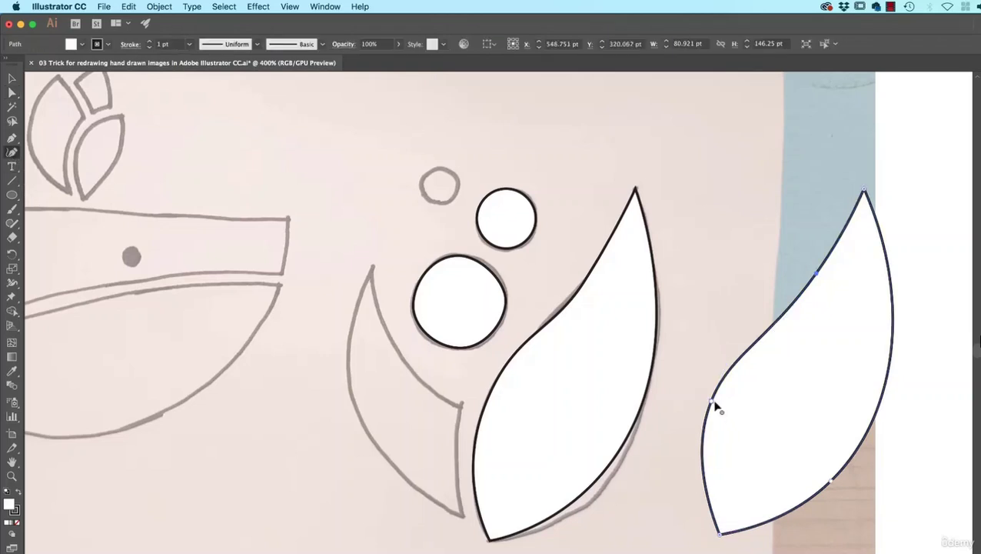
# Trace the left crescent leaf as a closed white shape about 50 by 104 pt.
pyautogui.moveTo(712, 402)
pyautogui.mouseDown()
pyautogui.moveTo(744, 422)
pyautogui.moveTo(813, 434)
pyautogui.moveTo(711, 401)
pyautogui.mouseUp()
pyautogui.click(460, 405)
pyautogui.click(452, 457)
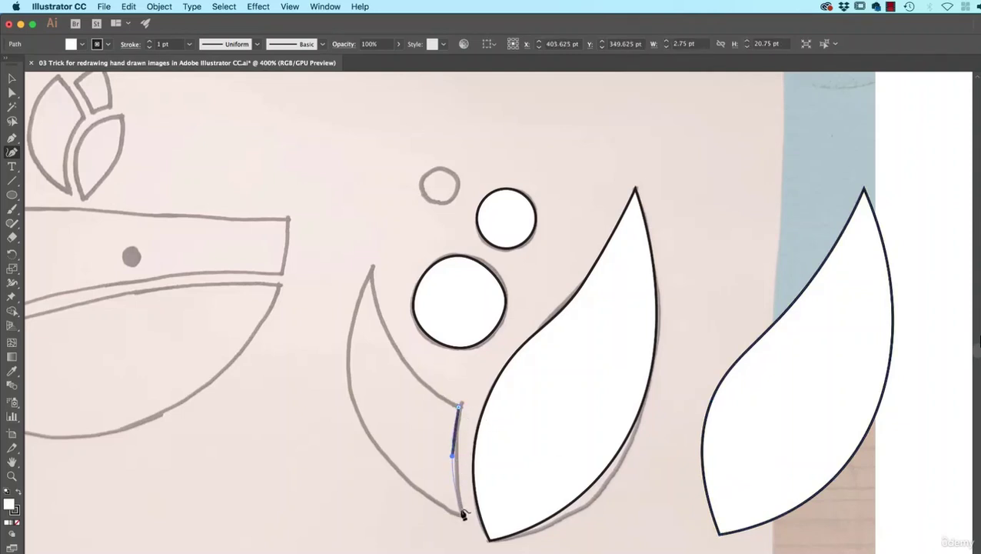
pyautogui.click(465, 516)
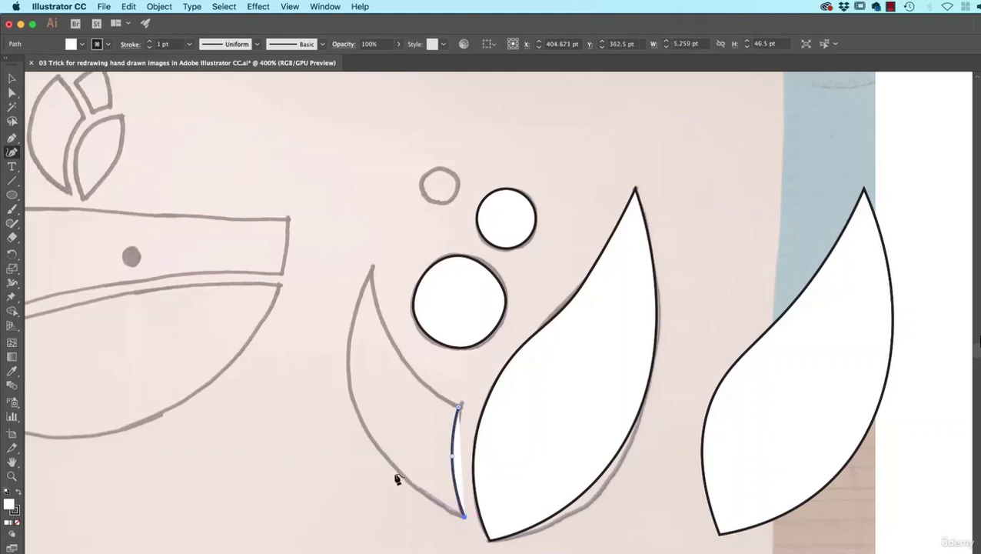
pyautogui.click(351, 392)
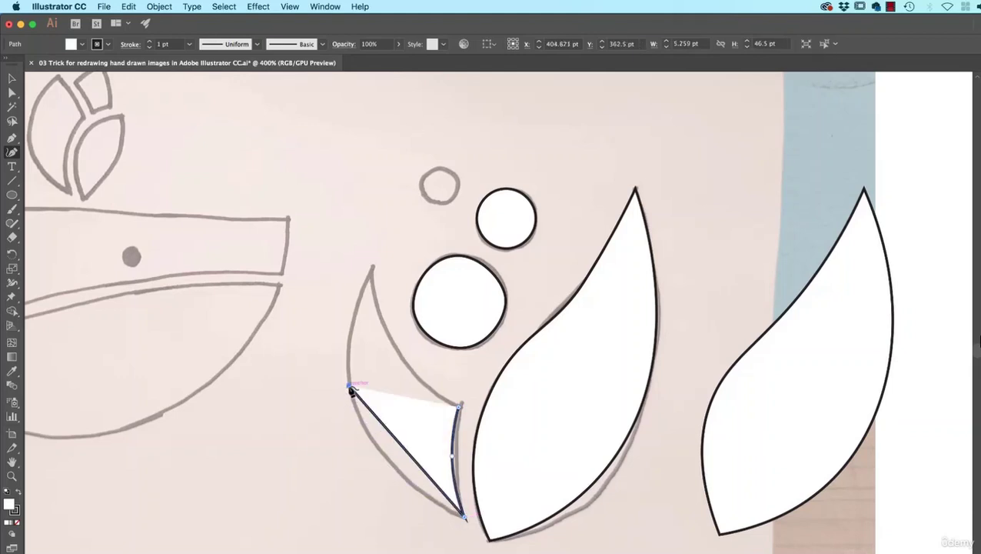
pyautogui.moveTo(371, 267); pyautogui.dragTo(393, 277)
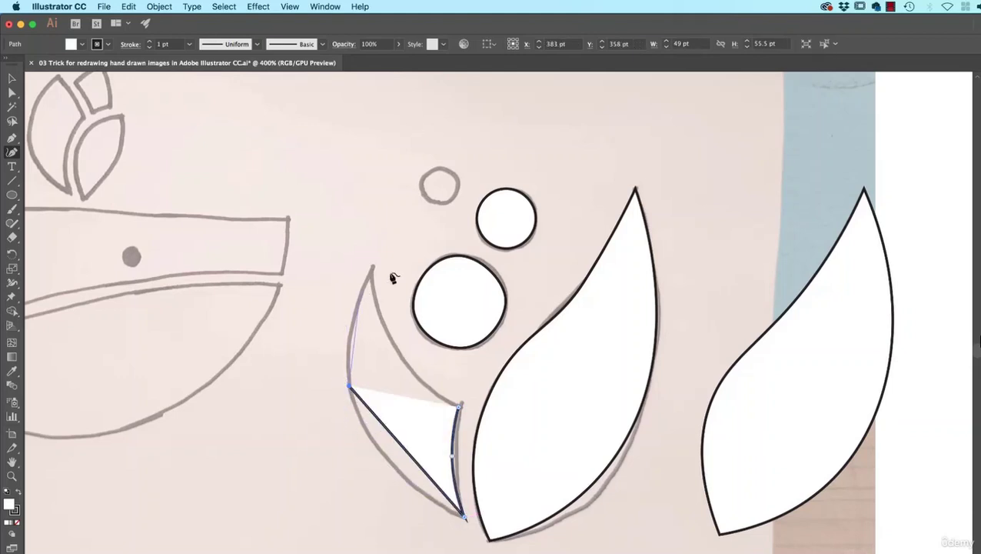
pyautogui.moveTo(350, 390)
pyautogui.mouseDown()
pyautogui.moveTo(377, 274)
pyautogui.moveTo(352, 388)
pyautogui.mouseUp()
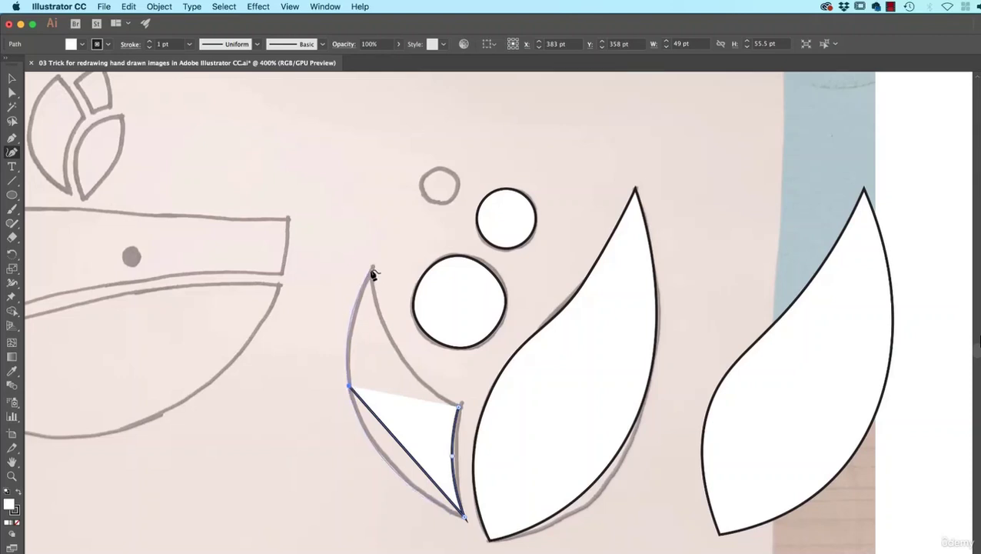
pyautogui.click(373, 270)
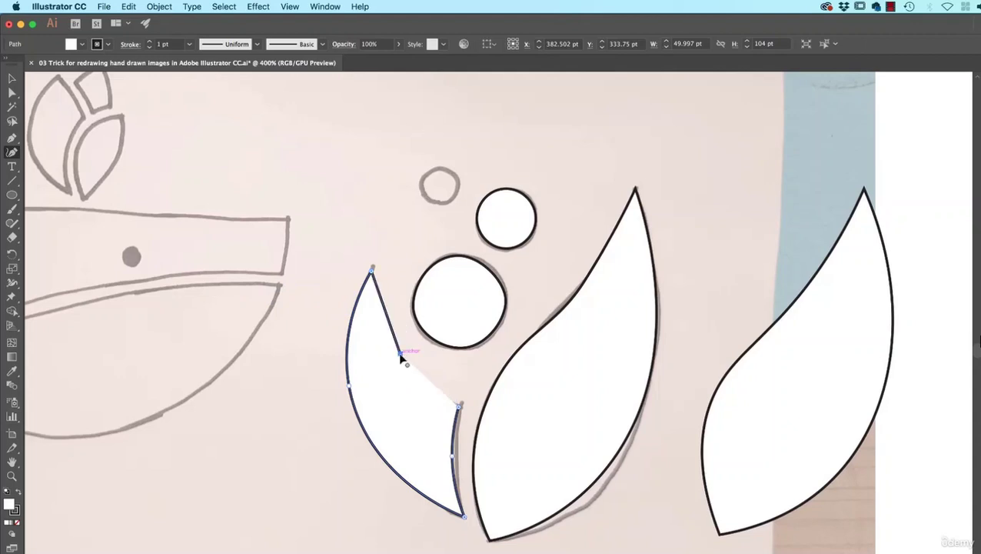
pyautogui.click(400, 354)
pyautogui.click(460, 406)
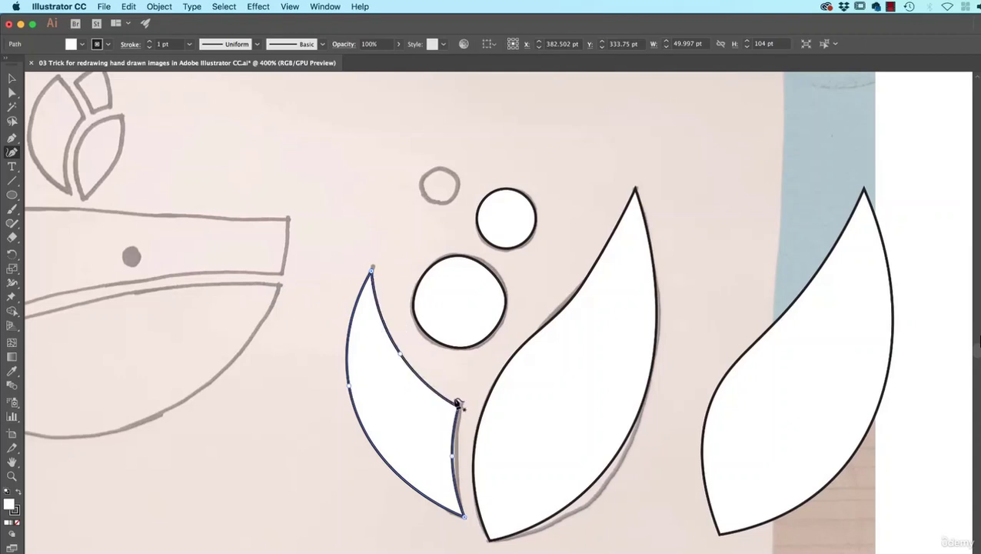
# Deselect the crescent and pan over to the whale's body.
pyautogui.press('v')
pyautogui.click(270, 431)
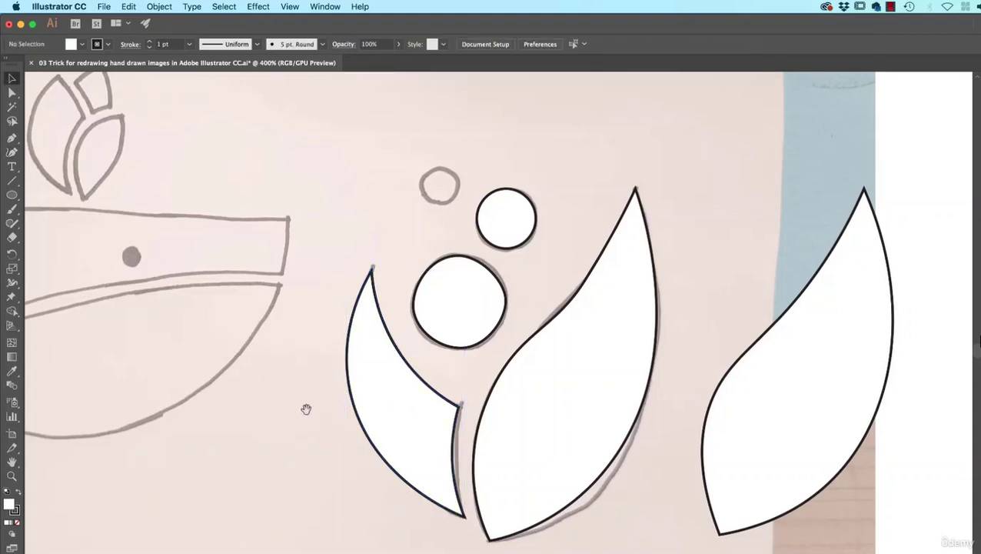
pyautogui.moveTo(307, 409)
pyautogui.mouseDown()
pyautogui.moveTo(679, 440)
pyautogui.moveTo(660, 452)
pyautogui.mouseUp()
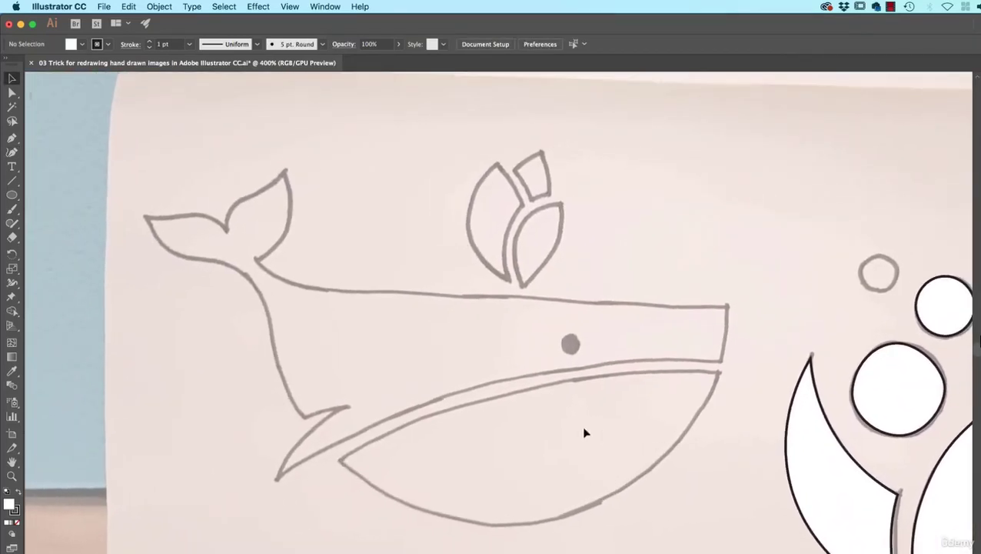
# Start the whale outline with a curved mouth line from the mouth corner to the lower jaw tip.
pyautogui.click(11, 152)
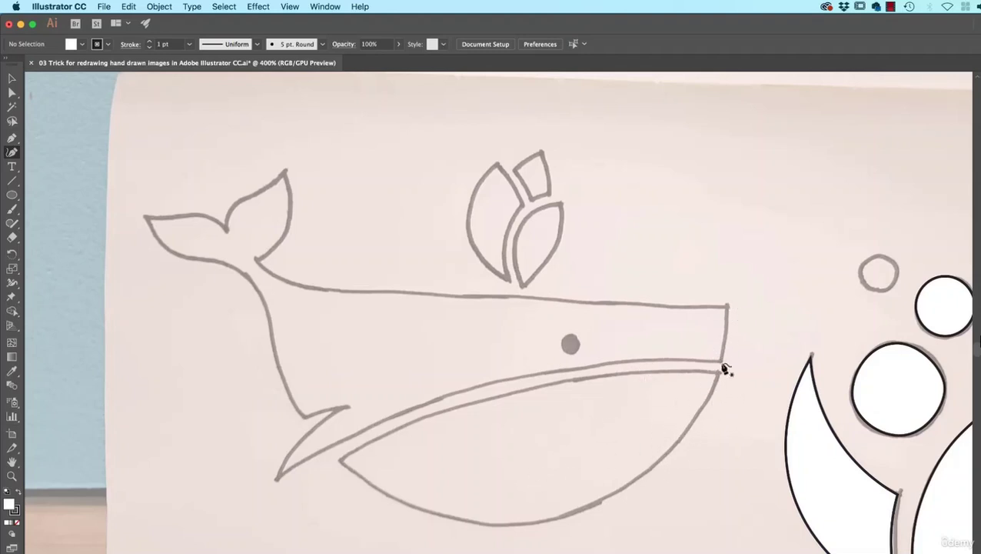
pyautogui.click(720, 359)
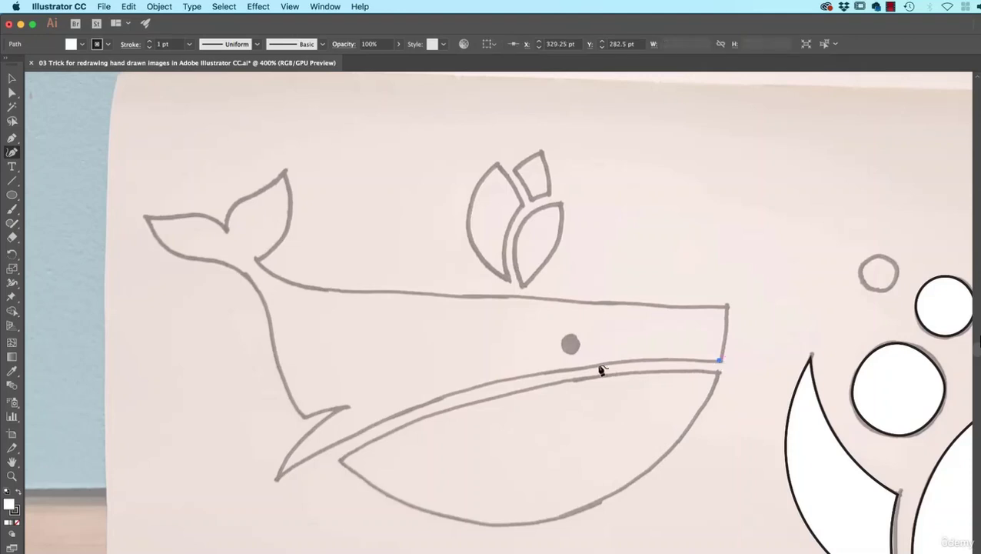
pyautogui.click(506, 377)
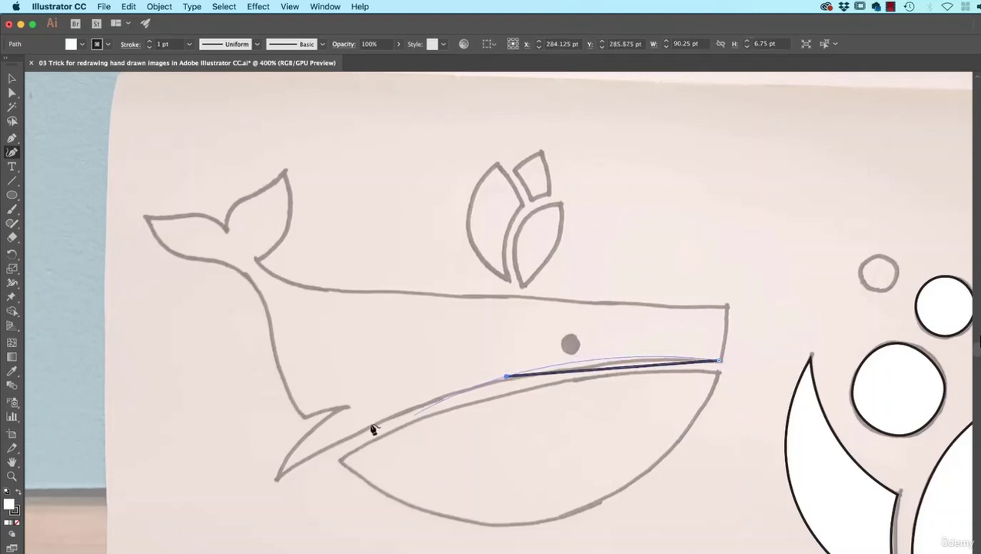
pyautogui.click(277, 478)
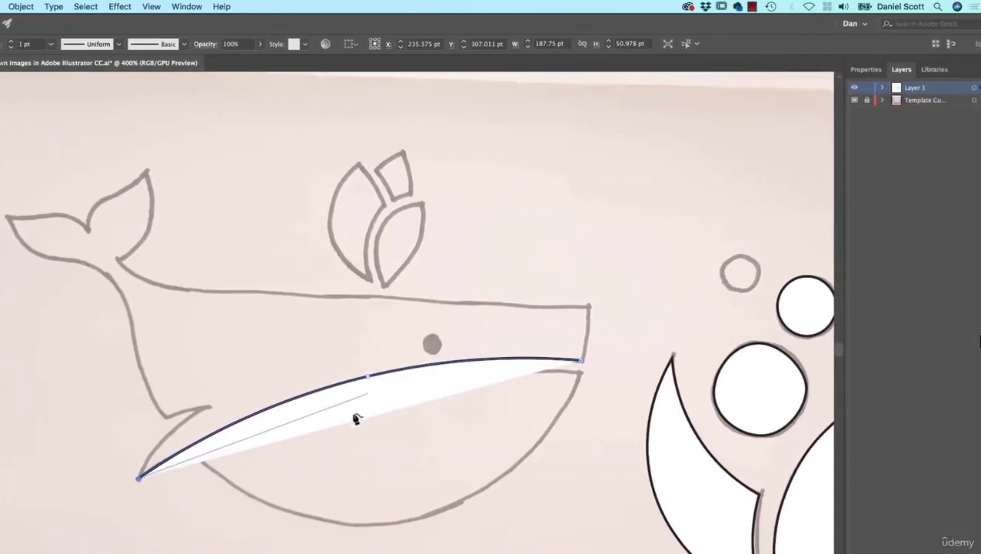
# Set the new mouth path's fill to none.
pyautogui.click(858, 70)
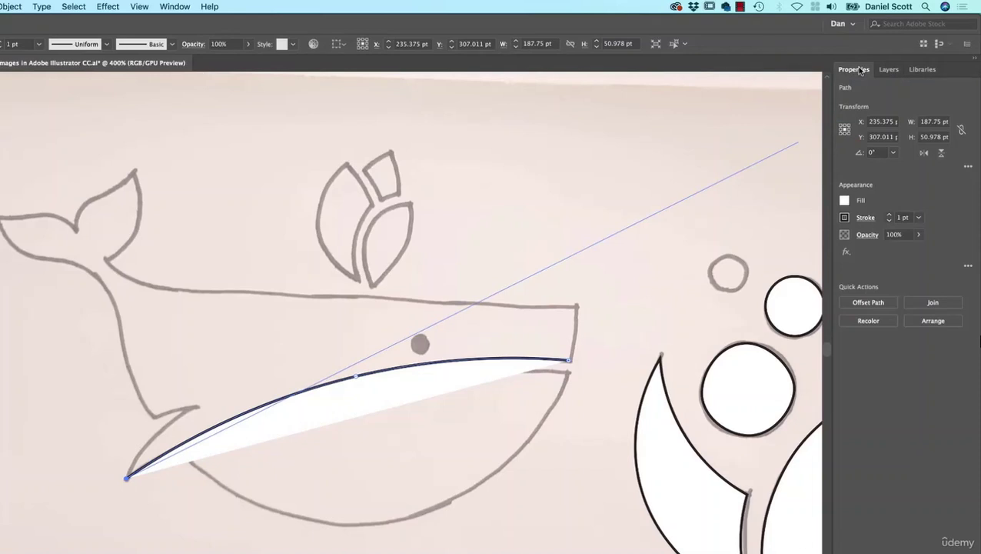
pyautogui.click(846, 201)
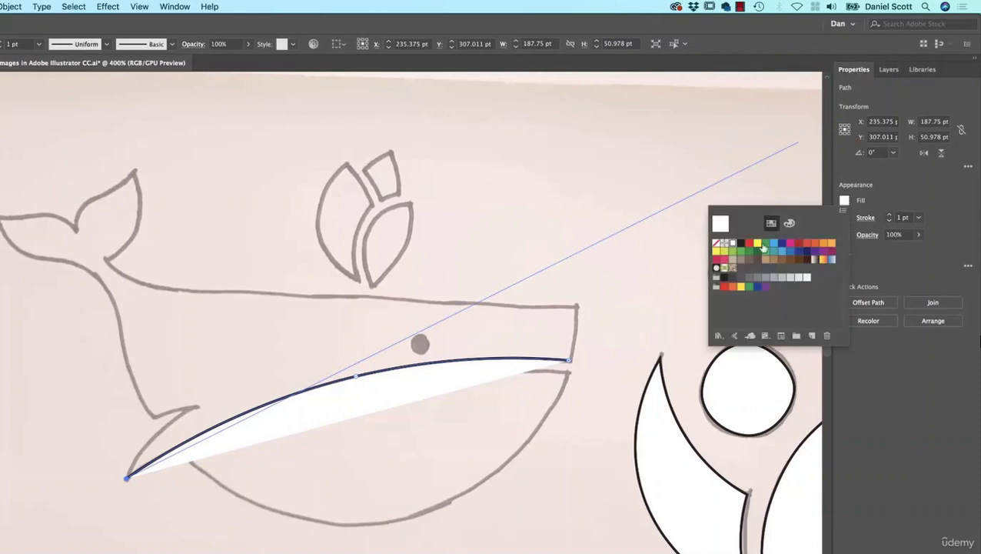
pyautogui.click(716, 244)
pyautogui.click(882, 167)
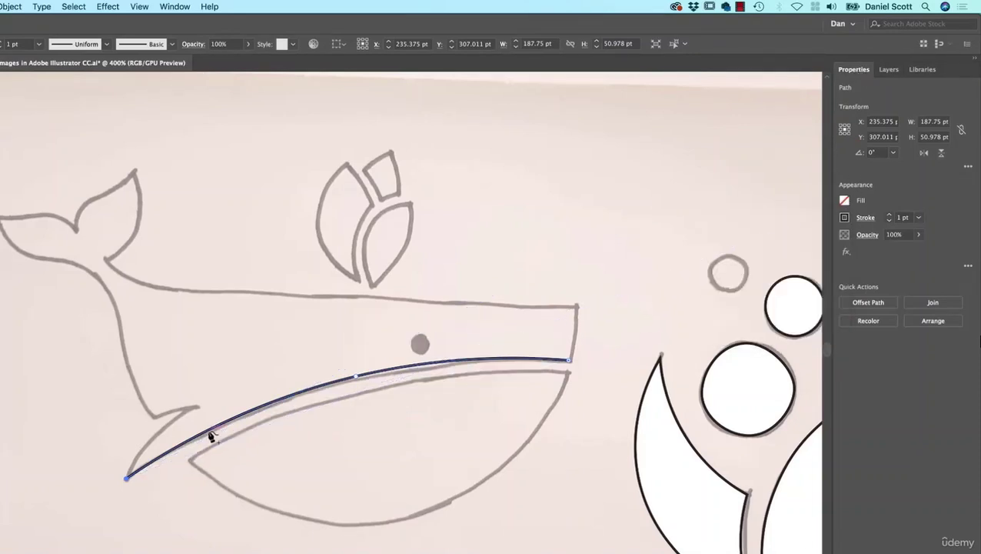
# Continue the outline from the jaw along the belly, around the fin and up the rear.
pyautogui.press('p')
pyautogui.click(126, 478)
pyautogui.click(157, 435)
pyautogui.click(198, 406)
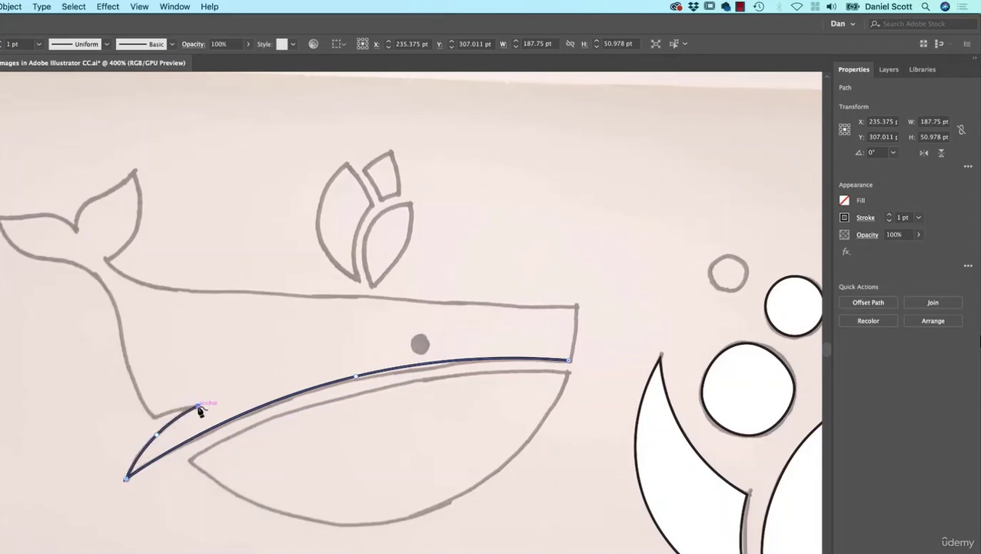
pyautogui.click(175, 407)
pyautogui.click(151, 418)
pyautogui.click(129, 374)
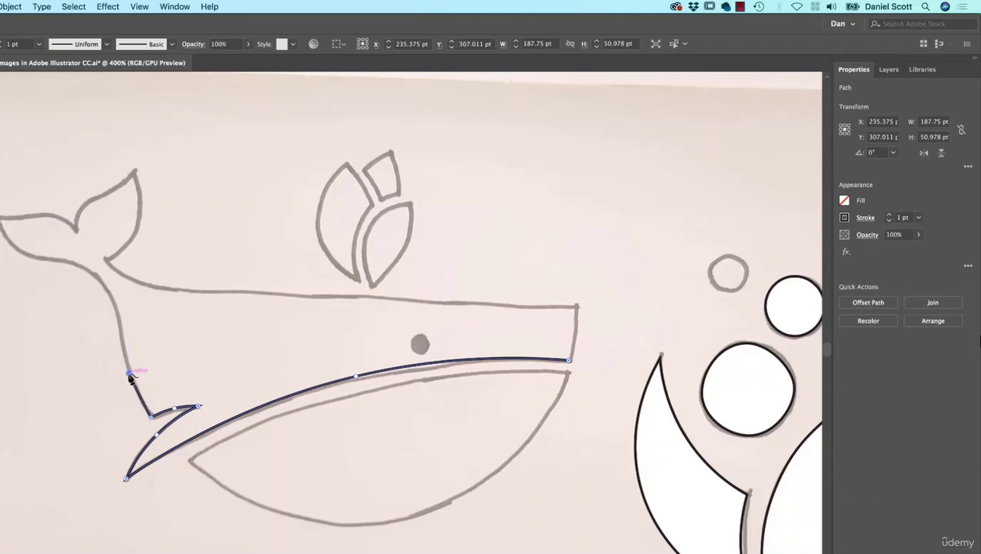
pyautogui.click(108, 293)
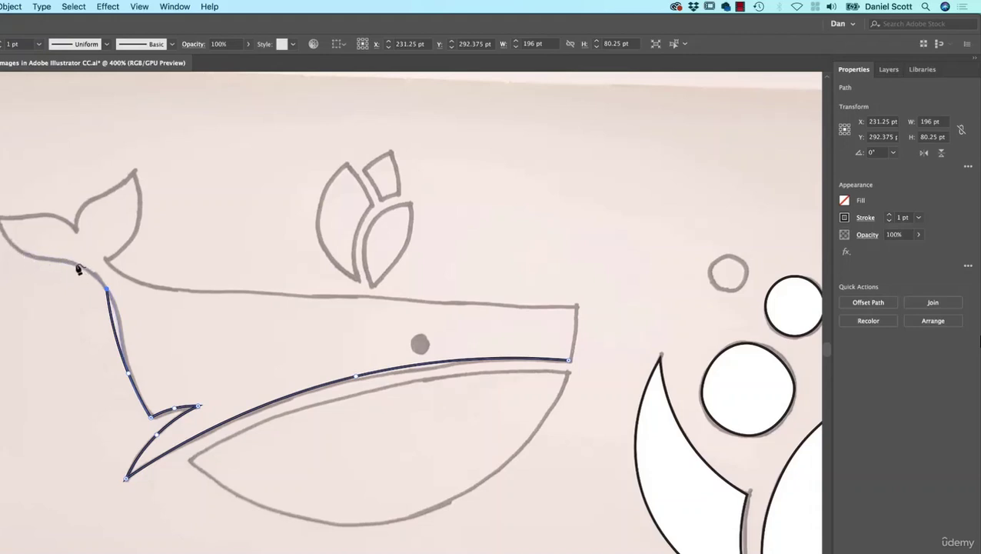
pyautogui.click(78, 269)
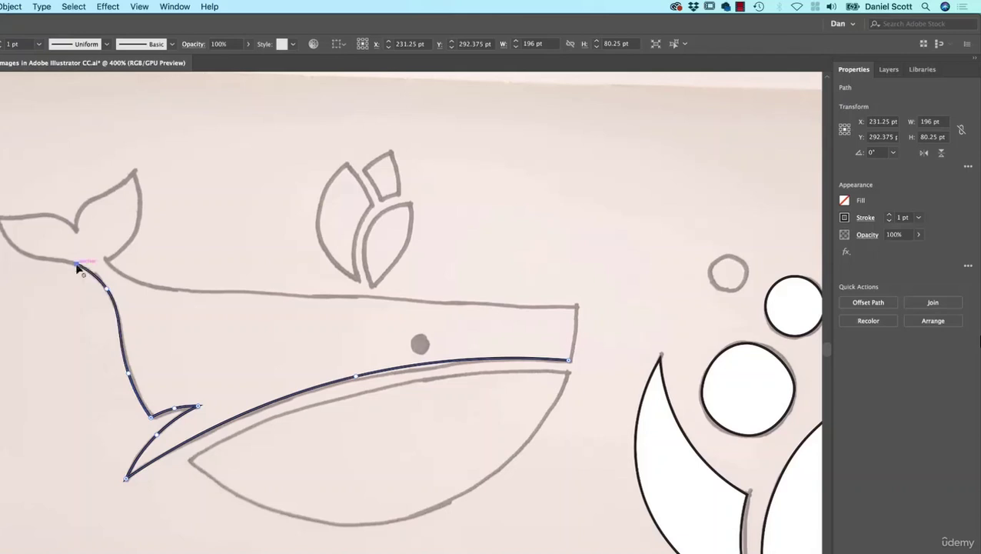
pyautogui.click(23, 256)
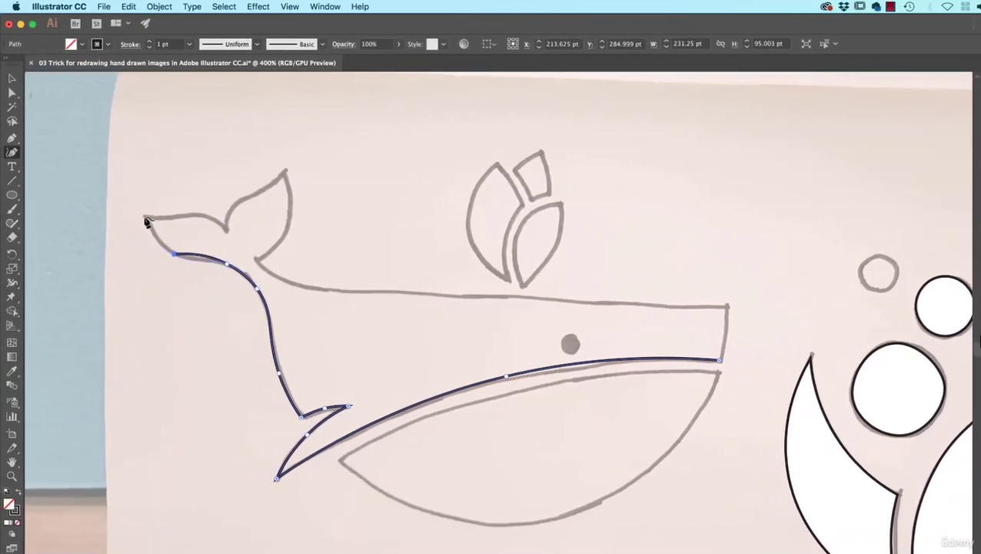
# Trace around the tail flukes from the left tip to where the tail meets the back.
pyautogui.click(146, 218)
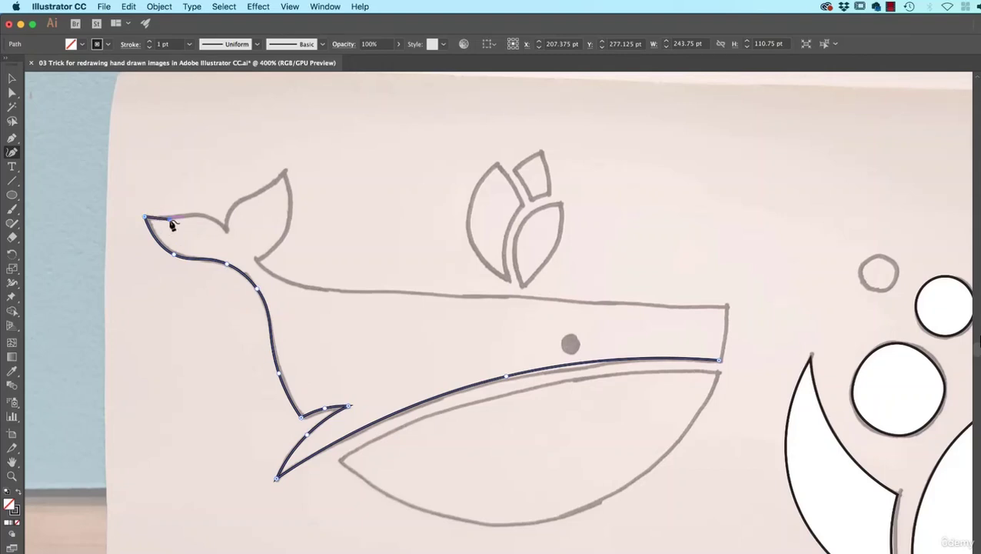
pyautogui.click(170, 219)
pyautogui.click(209, 217)
pyautogui.click(226, 229)
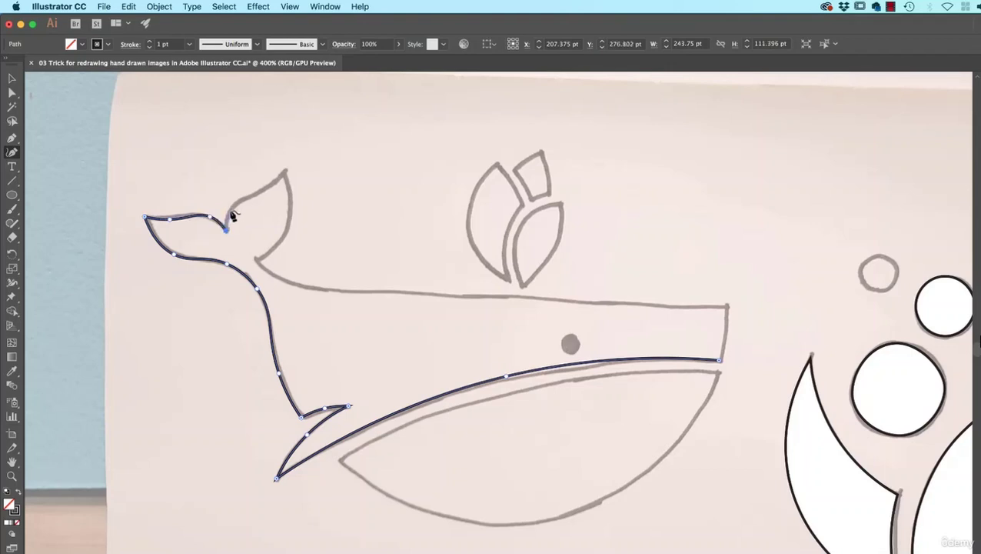
pyautogui.click(231, 207)
pyautogui.click(259, 192)
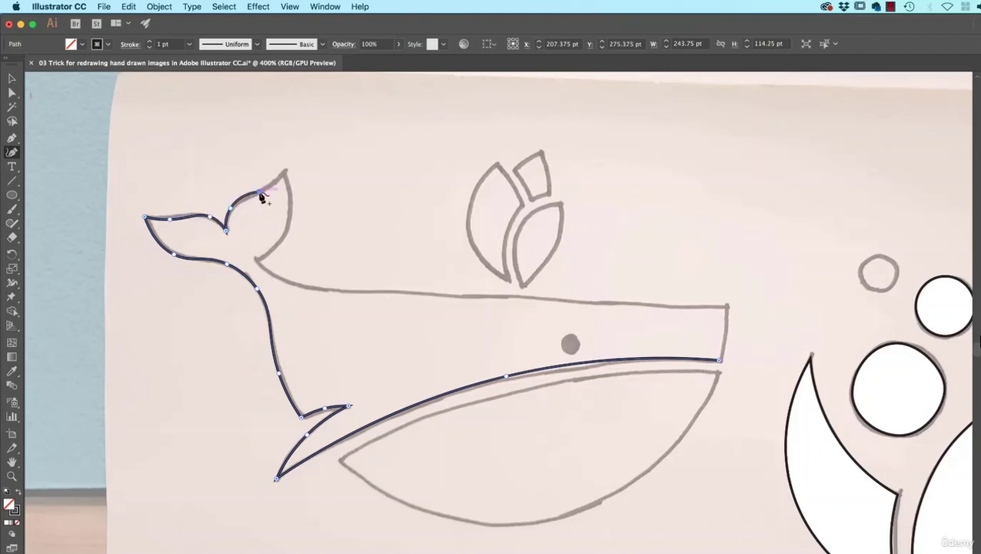
pyautogui.click(284, 170)
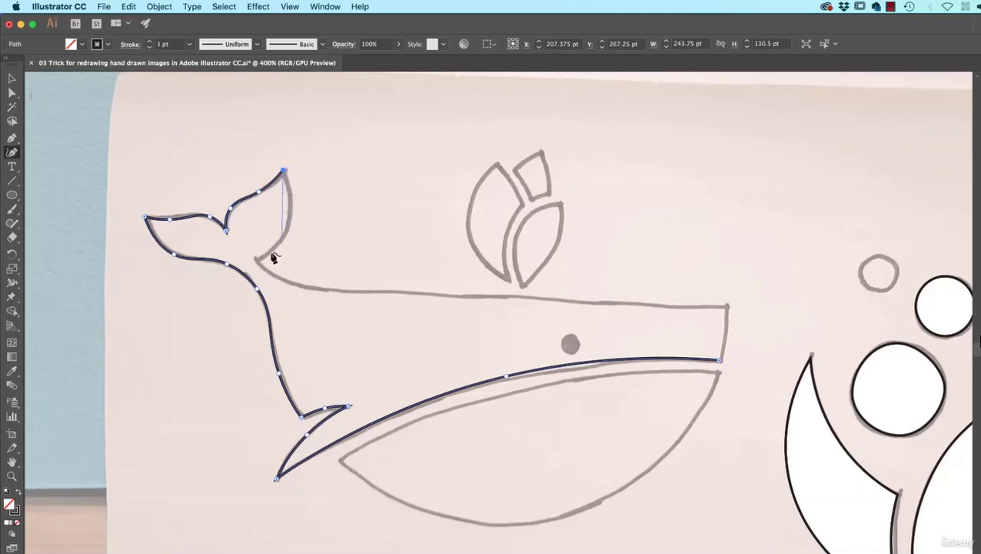
pyautogui.click(287, 225)
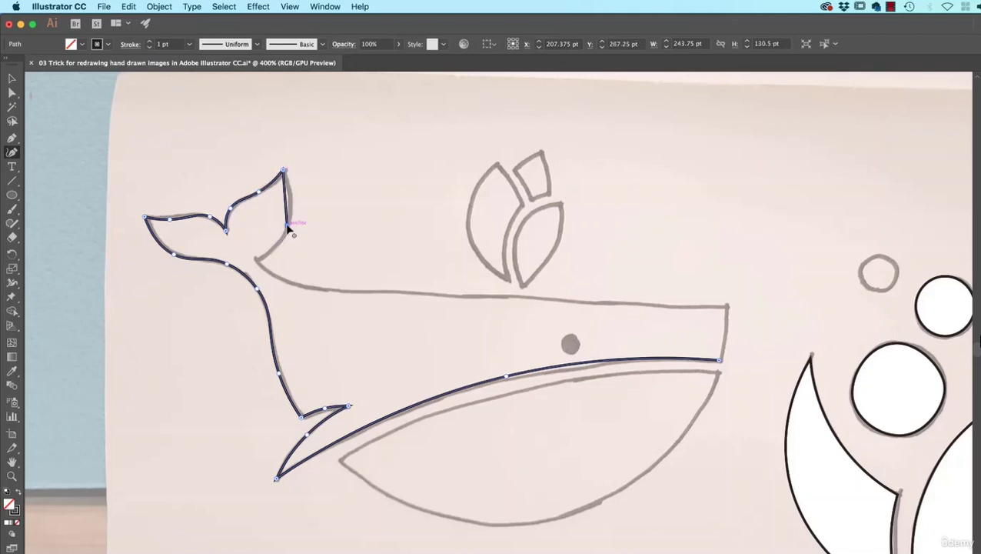
pyautogui.click(256, 262)
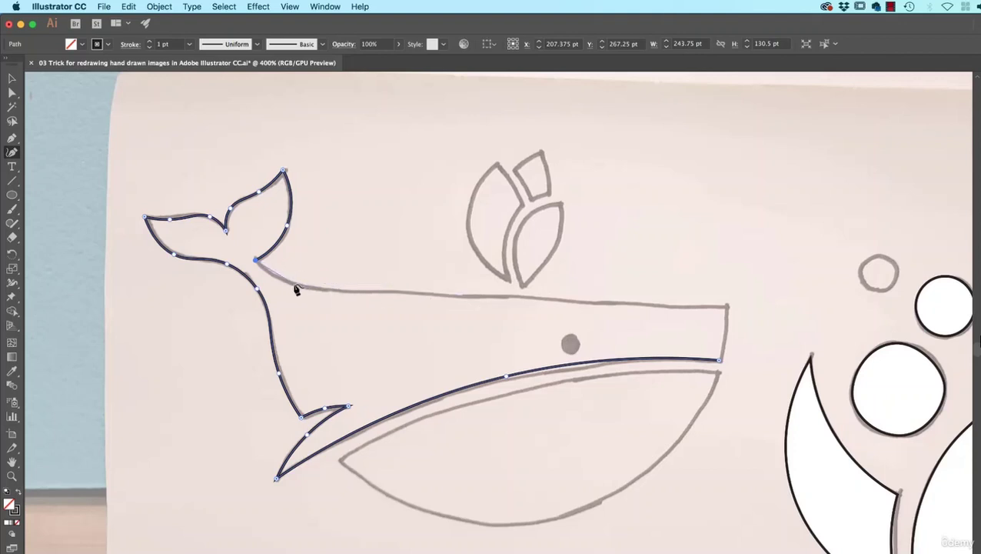
# Run the outline along the back and down the head, closing it at the mouth corner.
pyautogui.click(296, 286)
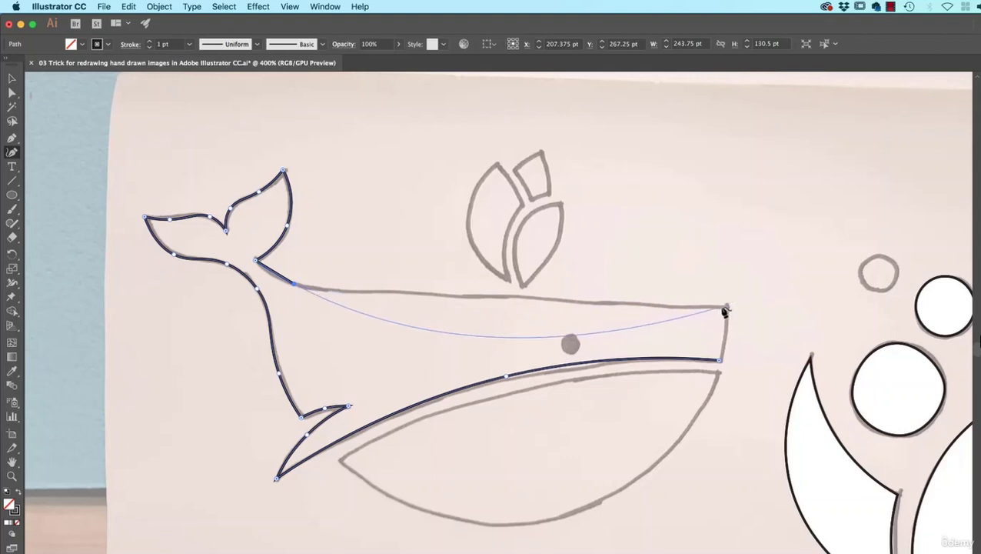
pyautogui.click(363, 293)
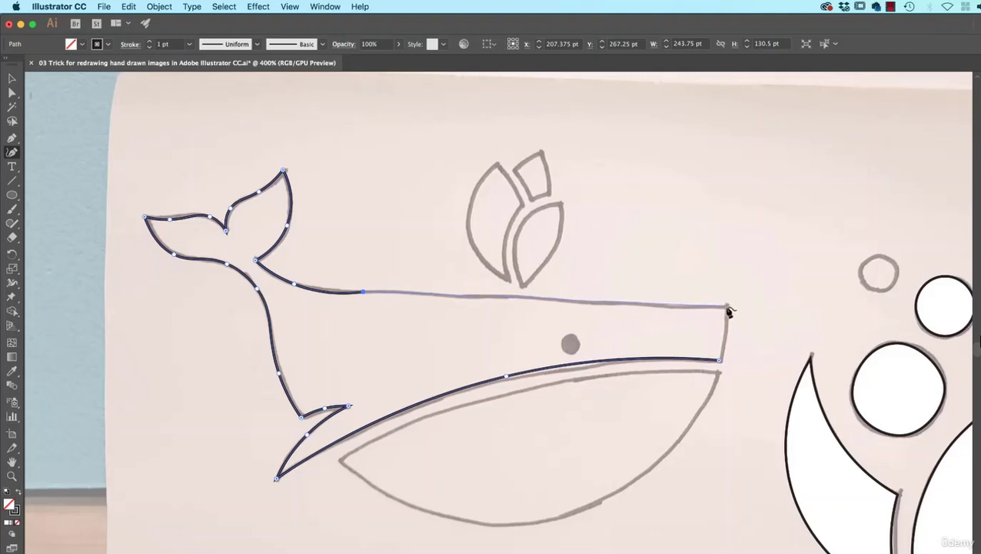
pyautogui.click(728, 307)
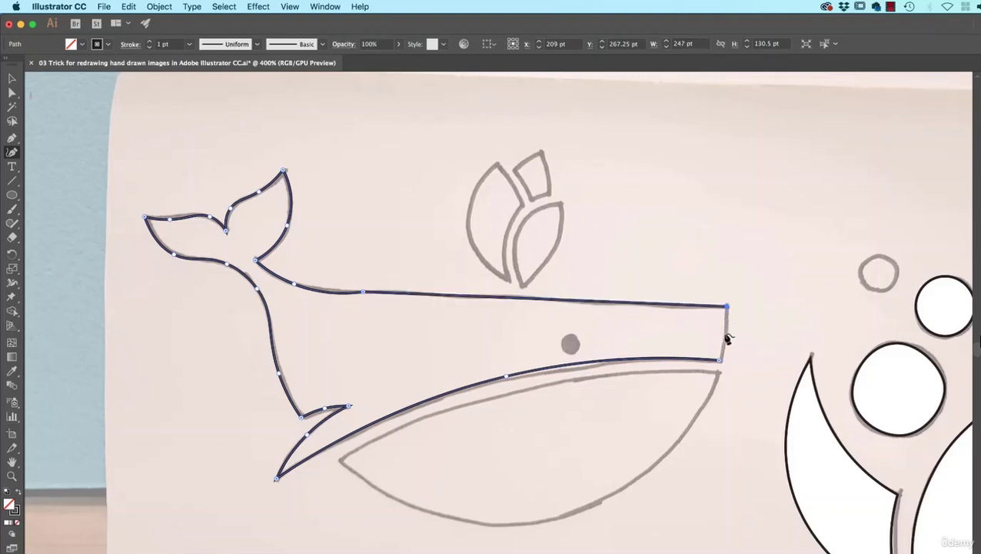
pyautogui.click(726, 332)
pyautogui.click(720, 360)
pyautogui.click(12, 78)
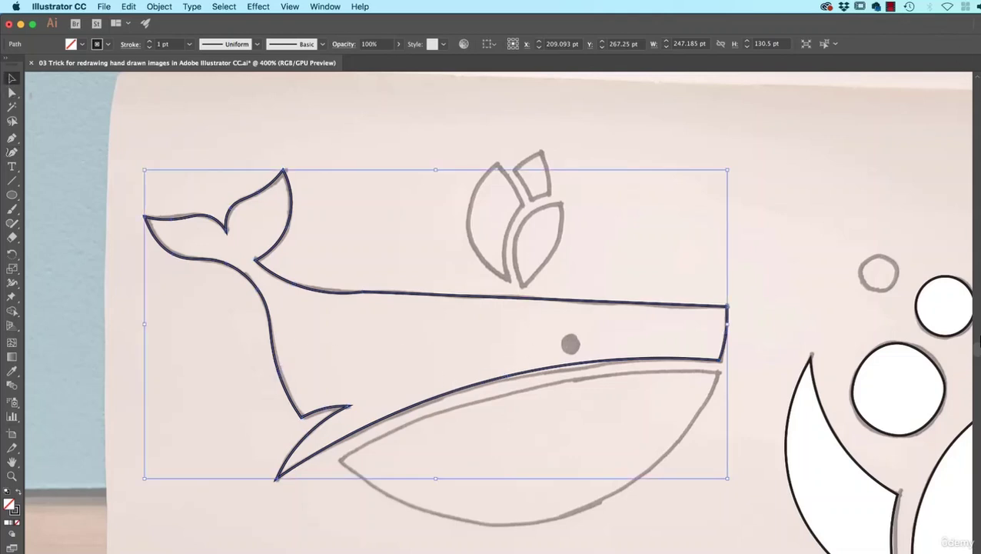
# Fill the whale body with a blue swatch.
pyautogui.click(977, 223)
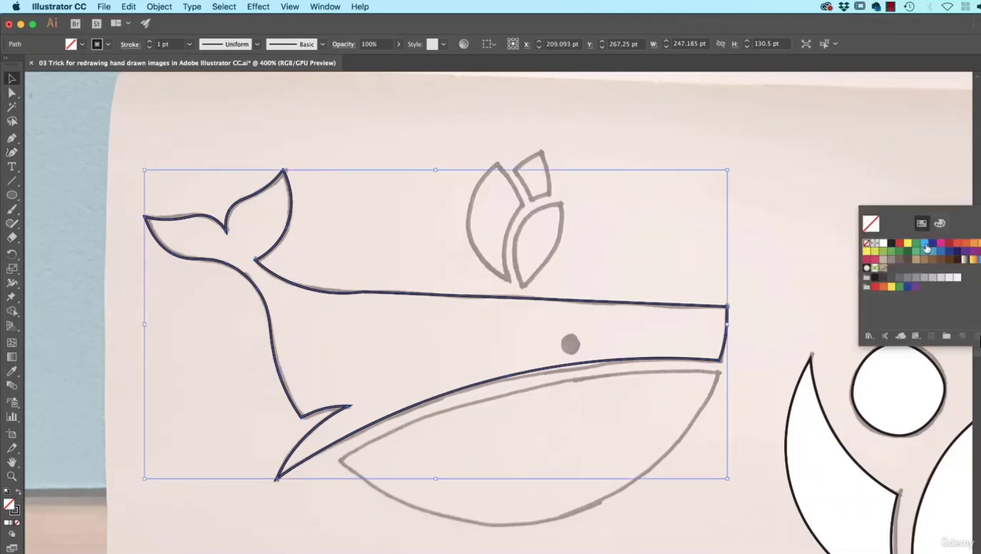
pyautogui.click(925, 244)
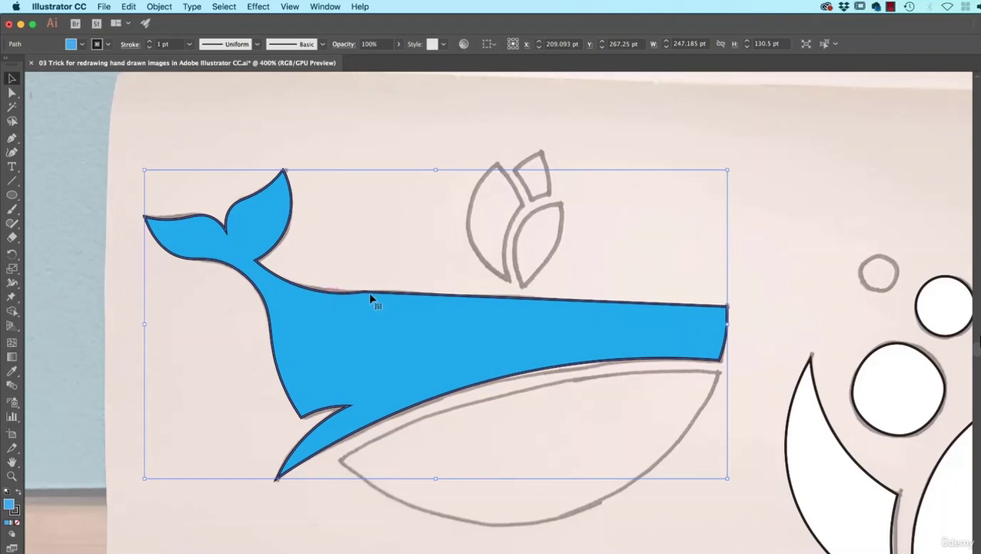
pyautogui.click(12, 90)
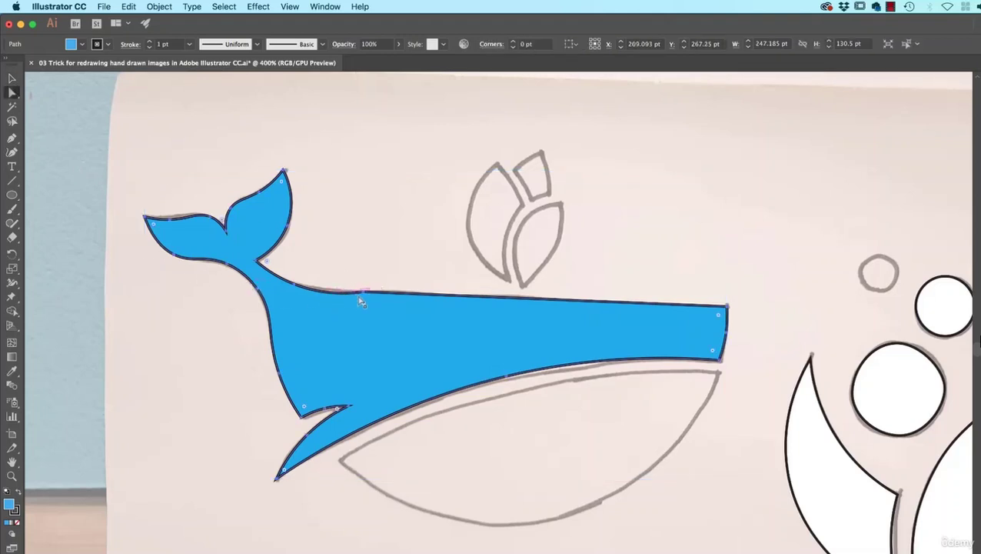
pyautogui.click(13, 150)
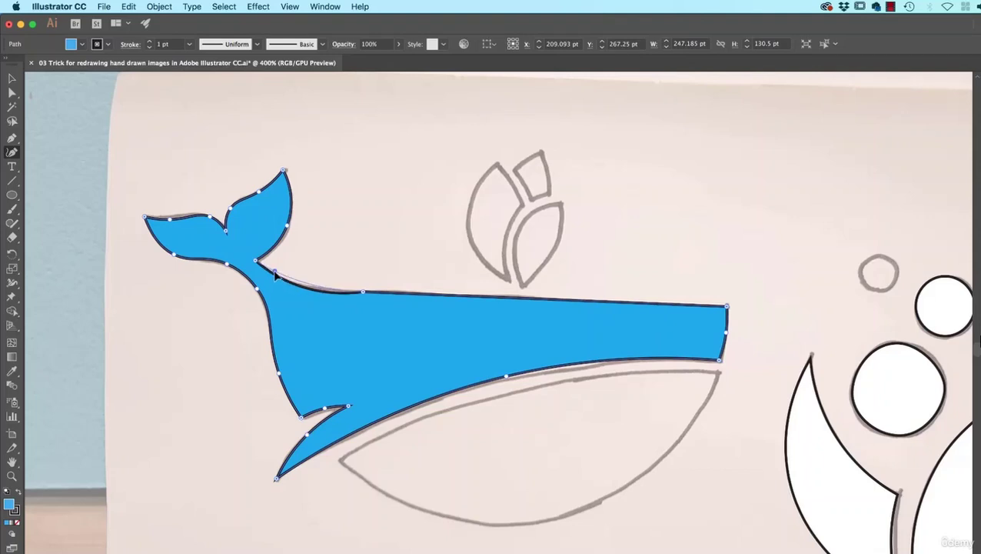
# Add an anchor on the whale's back and drag it to smooth the curve toward the tail.
pyautogui.click(274, 269)
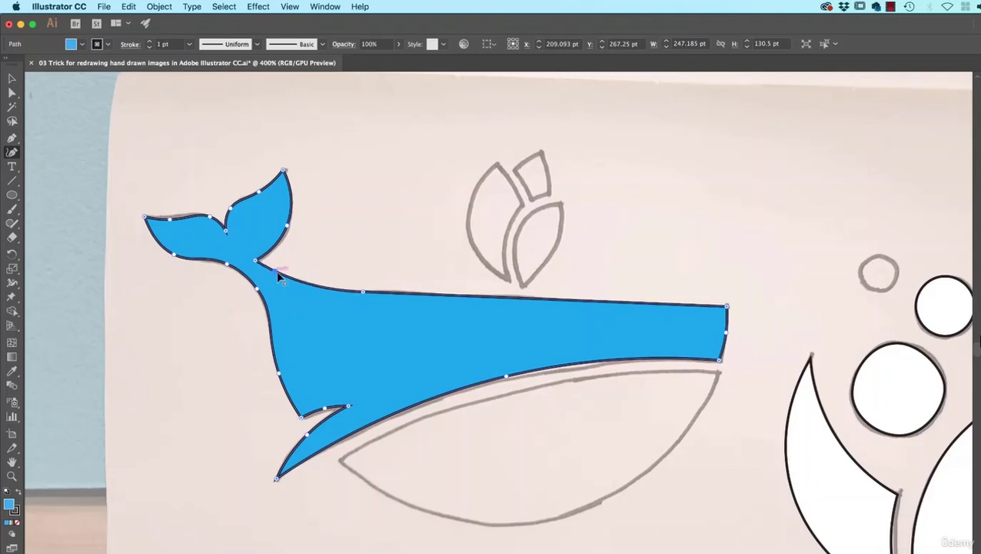
pyautogui.click(9, 93)
pyautogui.moveTo(364, 293)
pyautogui.mouseDown()
pyautogui.moveTo(344, 298)
pyautogui.moveTo(570, 409)
pyautogui.mouseUp()
pyautogui.press('super+equal')
pyautogui.press('super+equal')
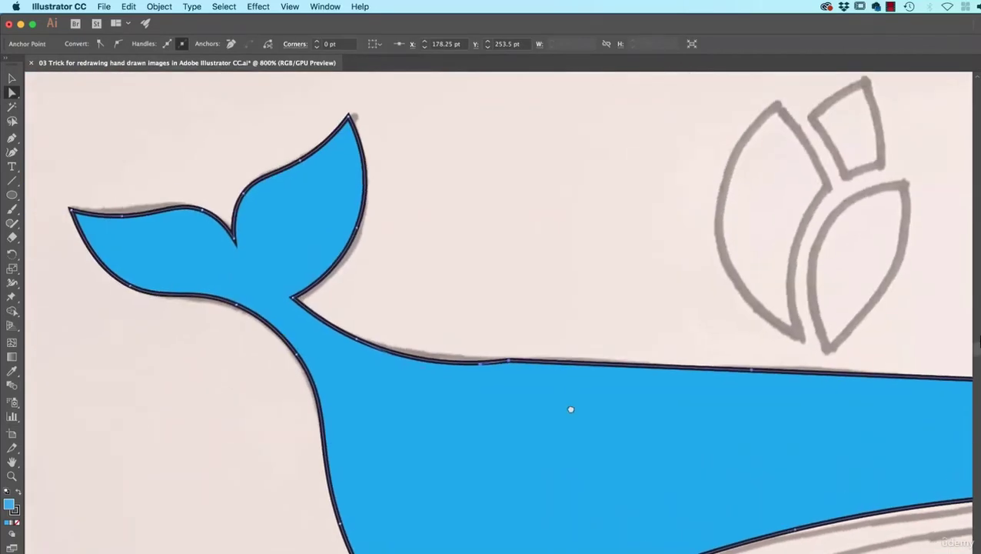
pyautogui.moveTo(482, 369); pyautogui.dragTo(447, 363)
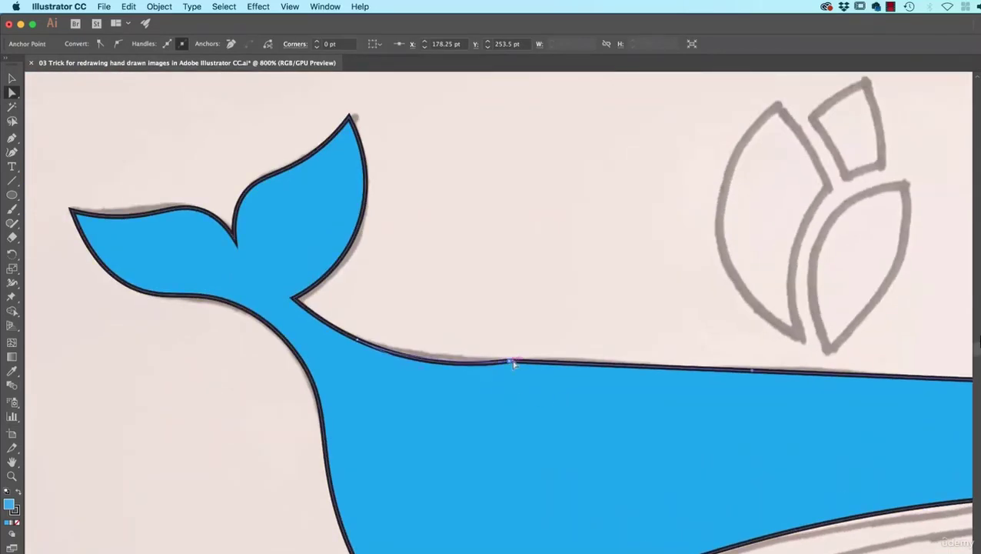
pyautogui.click(422, 376)
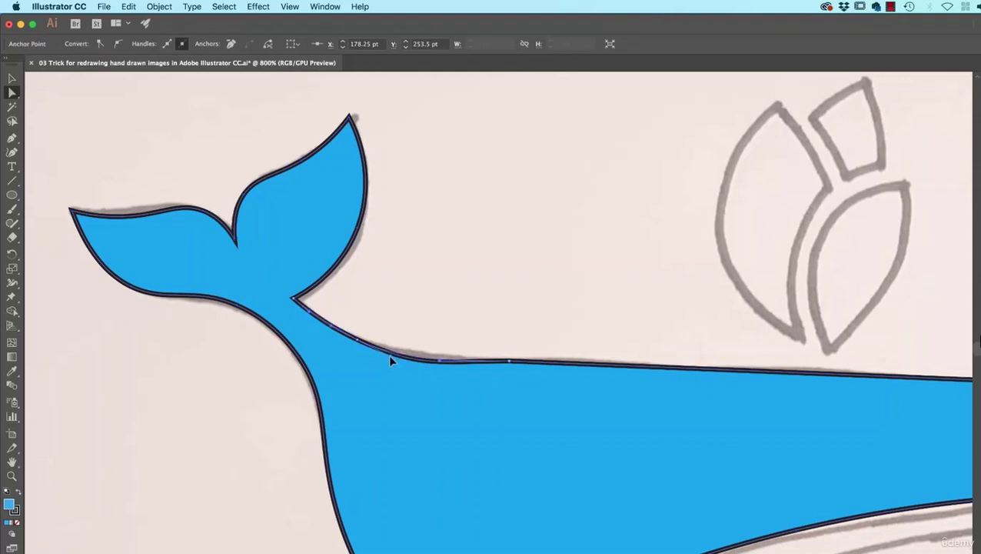
pyautogui.click(256, 444)
# Trace the belly with points at its right corner, bottom and left tip, closing it at the start.
pyautogui.press('super+minus')
pyautogui.press('super+minus')
pyautogui.press('super+minus')
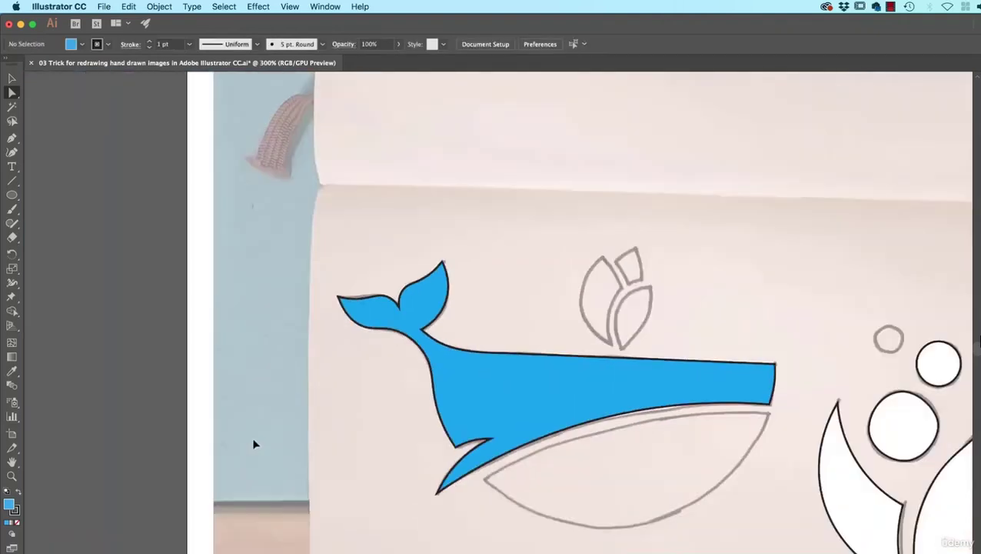
pyautogui.moveTo(760, 449); pyautogui.dragTo(683, 465)
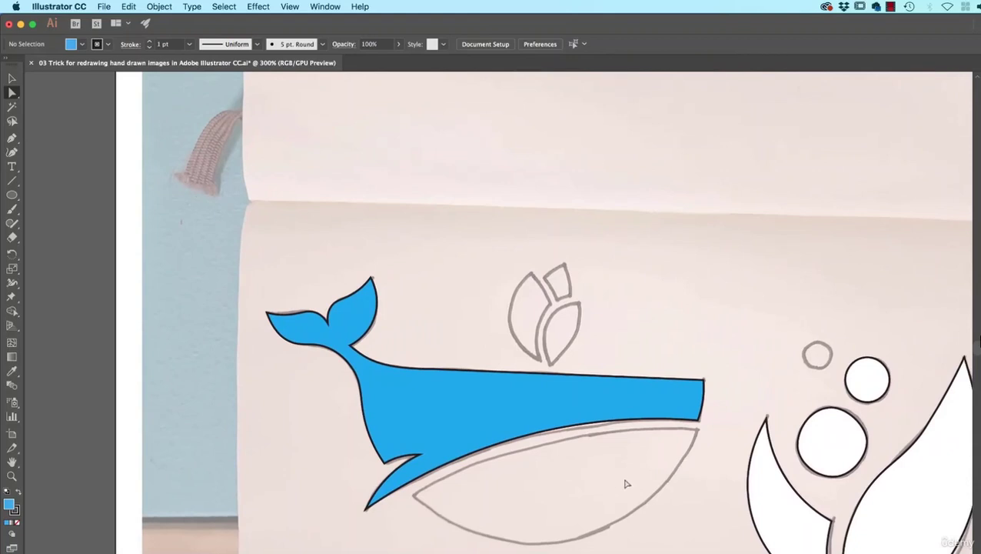
pyautogui.click(12, 152)
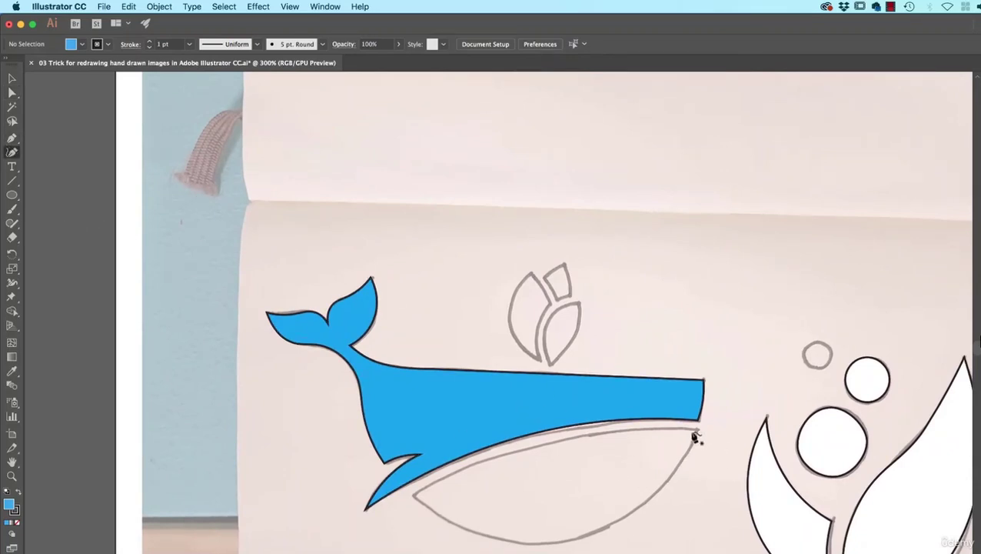
pyautogui.click(694, 432)
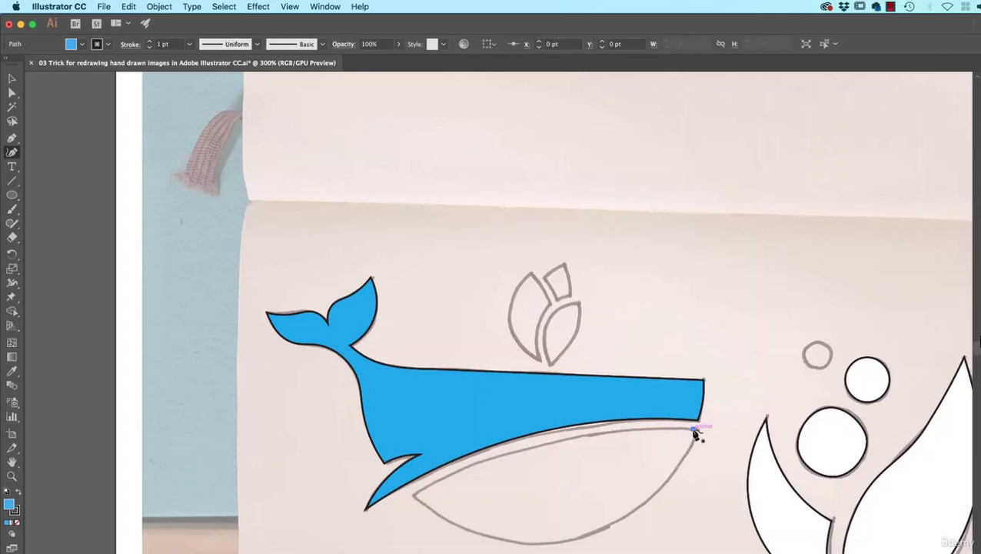
pyautogui.click(584, 537)
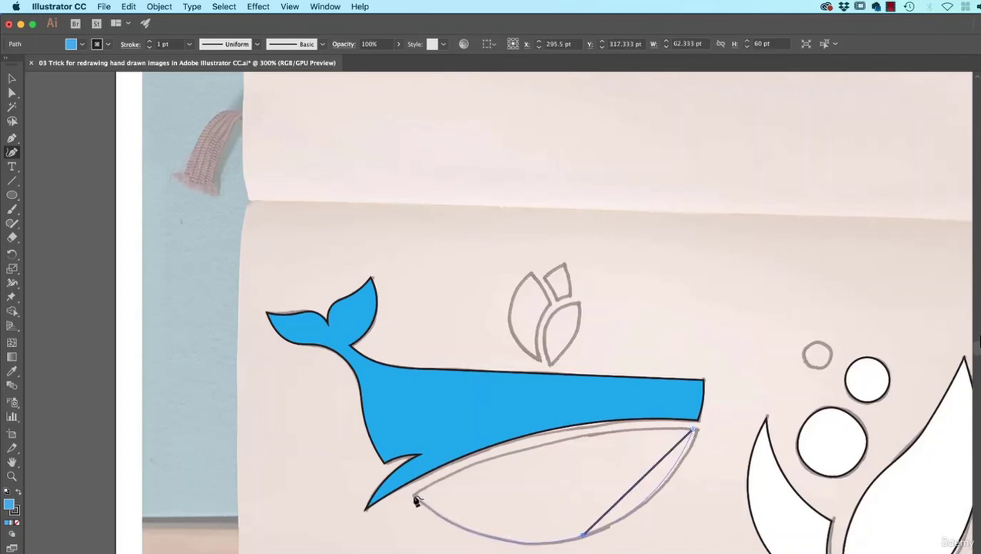
pyautogui.click(413, 497)
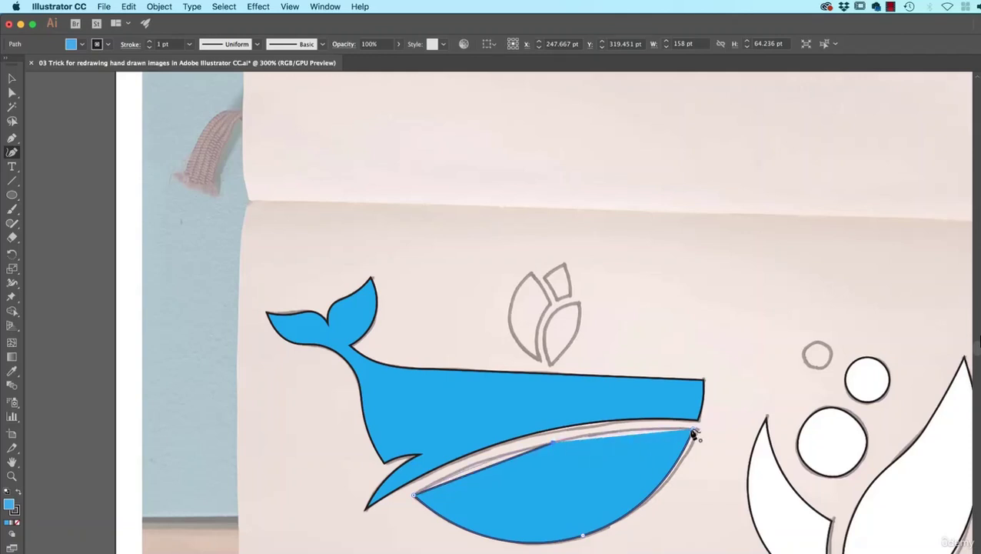
pyautogui.click(694, 434)
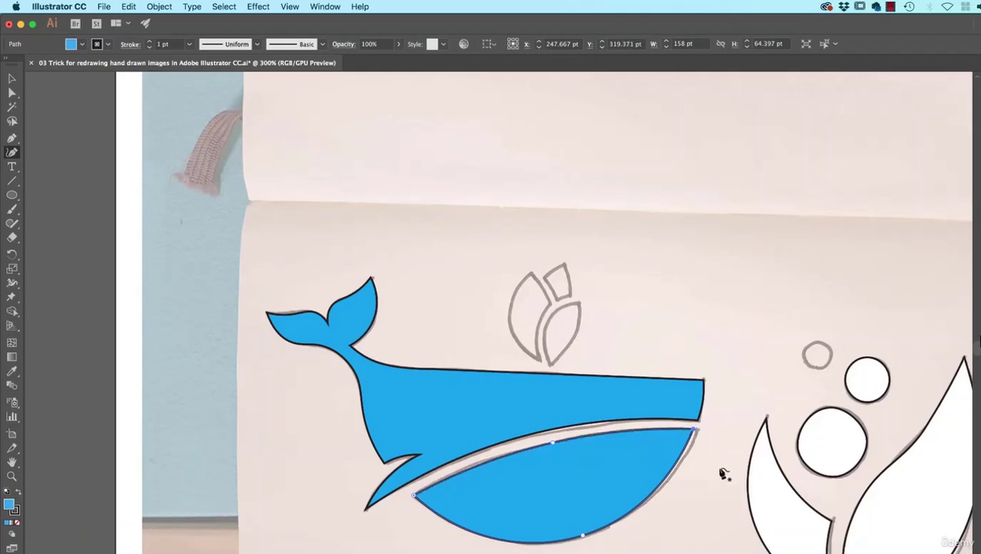
# Start a path along the right spout leaf, then discard the unfinished leaf path.
pyautogui.click(579, 303)
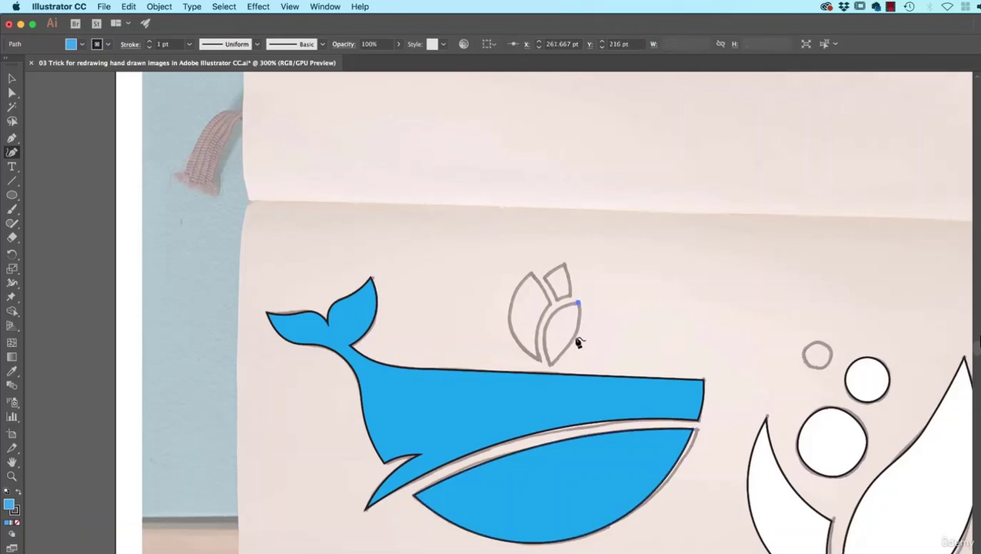
pyautogui.click(577, 331)
pyautogui.click(550, 366)
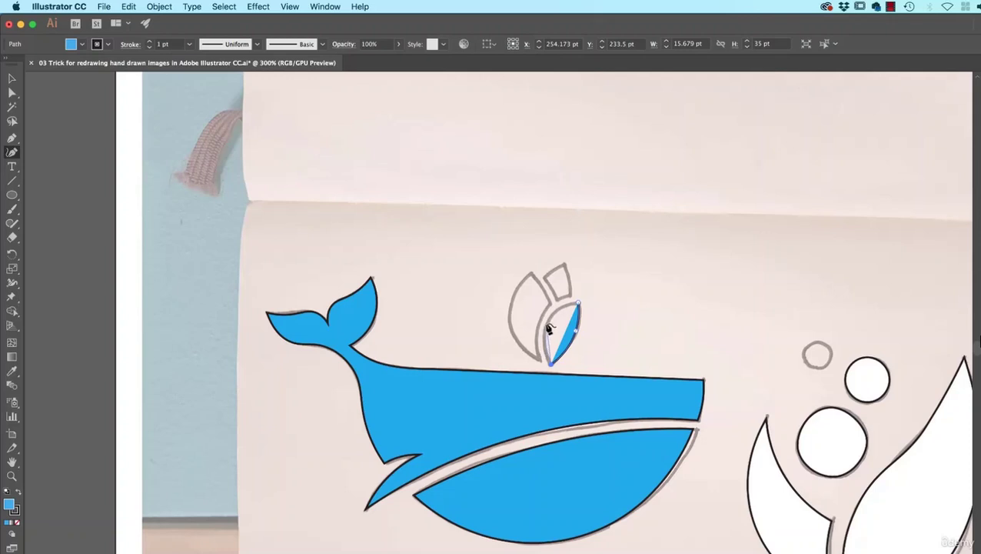
pyautogui.press('BackSpace')
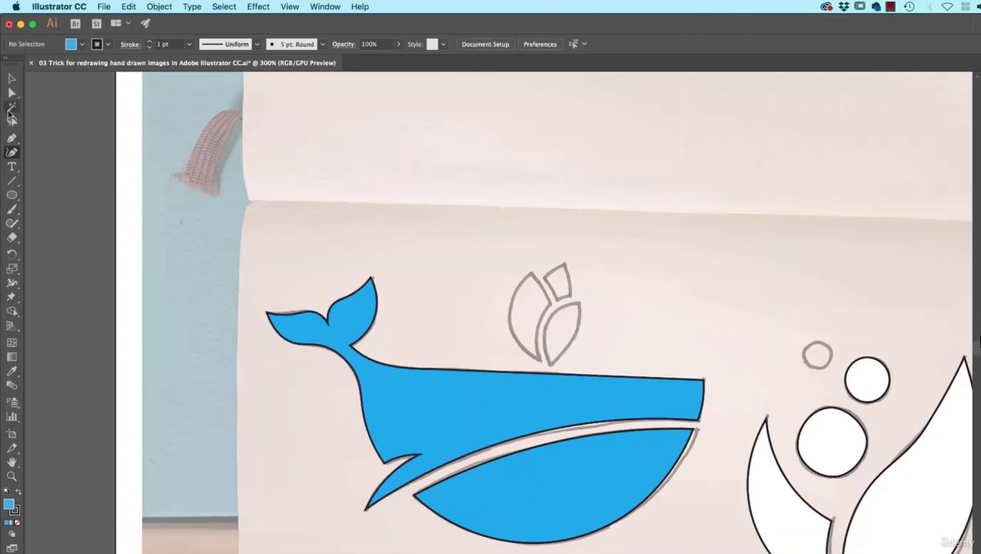
# Draw an ellipse over the spout, move it aside, and sharpen its top and bottom points into a leaf.
pyautogui.click(13, 194)
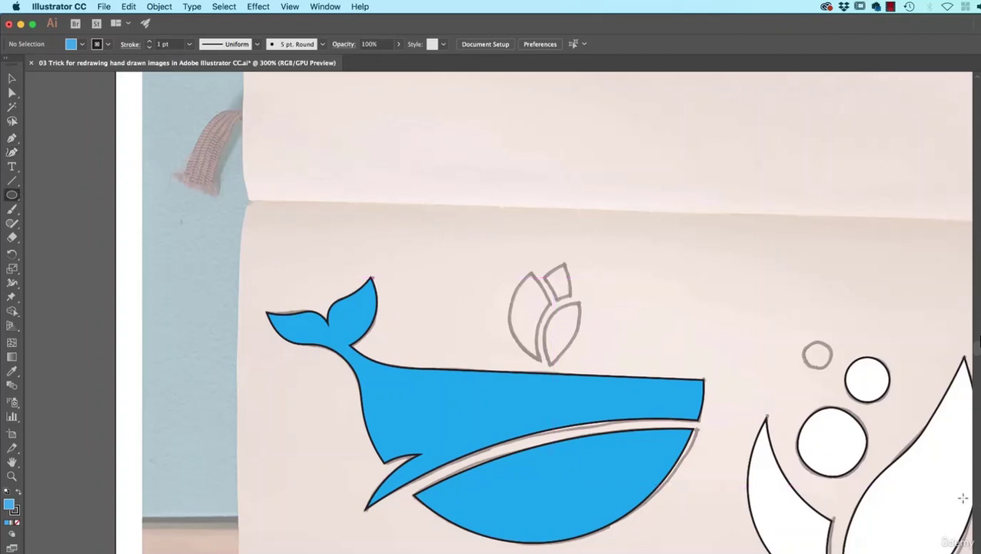
pyautogui.moveTo(505, 274)
pyautogui.mouseDown()
pyautogui.moveTo(563, 329)
pyautogui.moveTo(560, 363)
pyautogui.mouseUp()
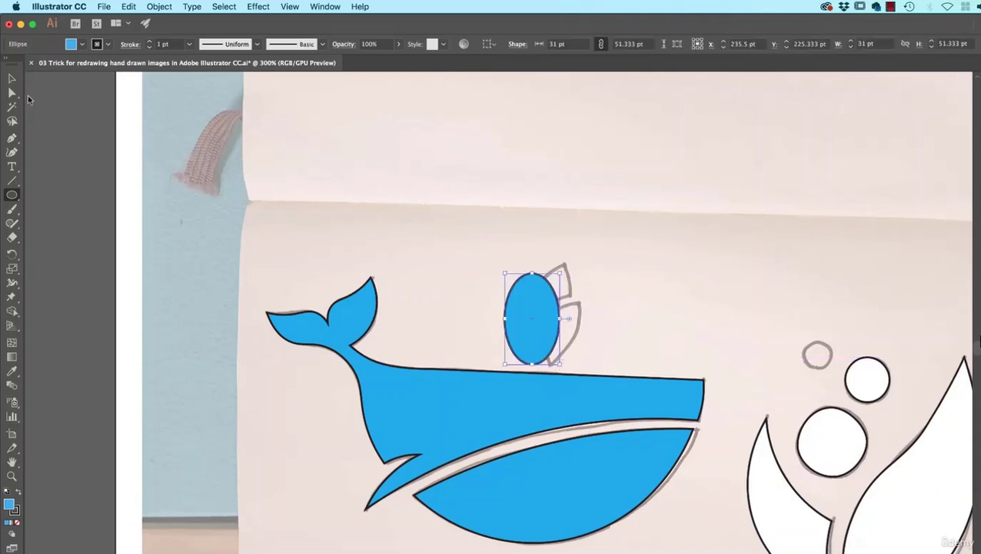
pyautogui.press('v')
pyautogui.moveTo(537, 299)
pyautogui.mouseDown()
pyautogui.moveTo(442, 248)
pyautogui.moveTo(538, 285)
pyautogui.moveTo(469, 256)
pyautogui.moveTo(464, 290)
pyautogui.mouseUp()
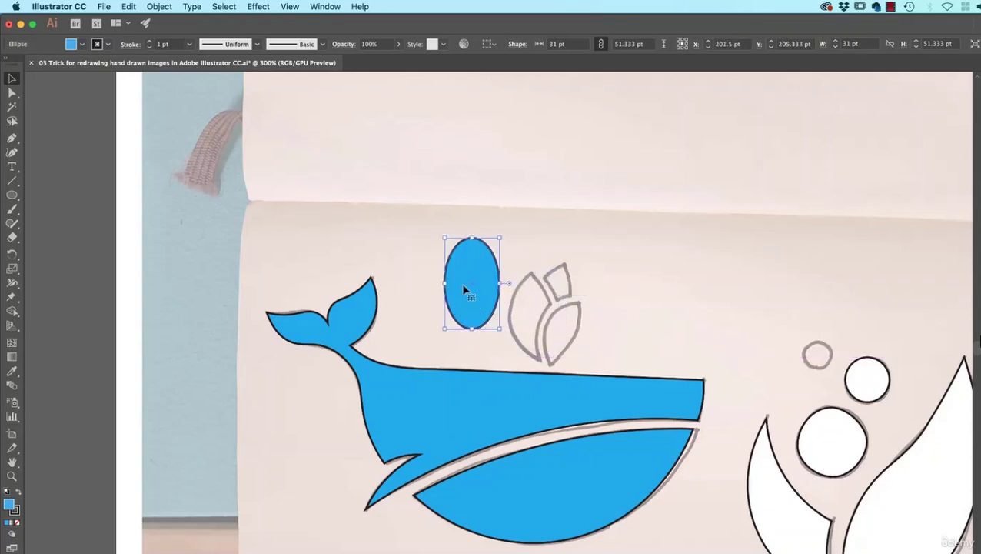
pyautogui.click(11, 151)
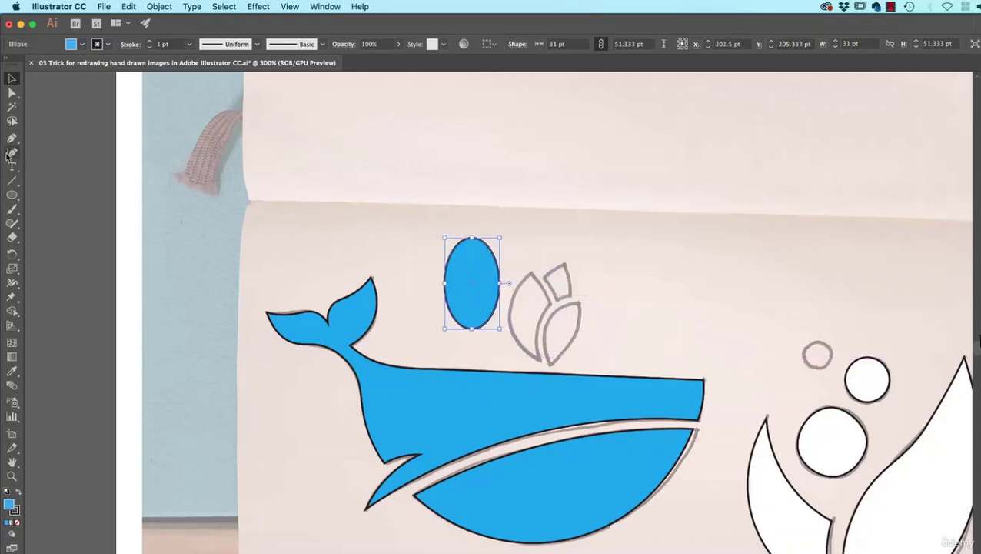
pyautogui.keyDown('alt'); pyautogui.click(472, 238); pyautogui.keyUp('alt')
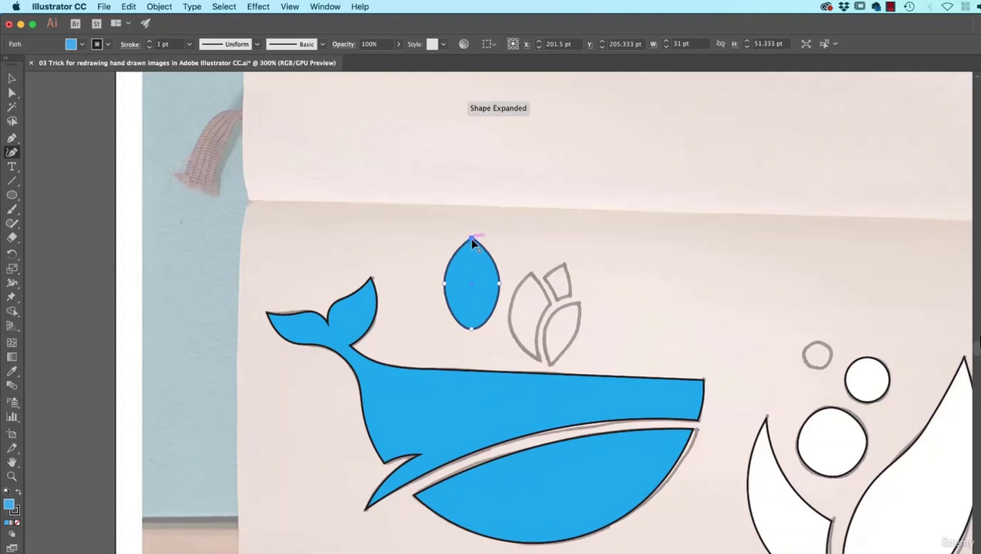
pyautogui.keyDown('alt'); pyautogui.click(471, 329); pyautogui.keyUp('alt')
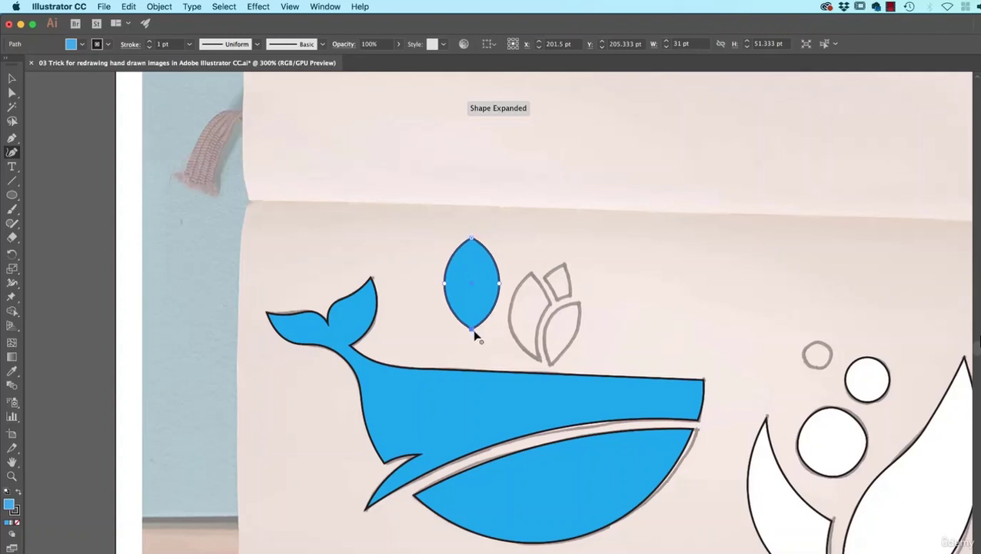
# Delete the leaf's bottom anchor point, then delete the whole test shape.
pyautogui.click(12, 80)
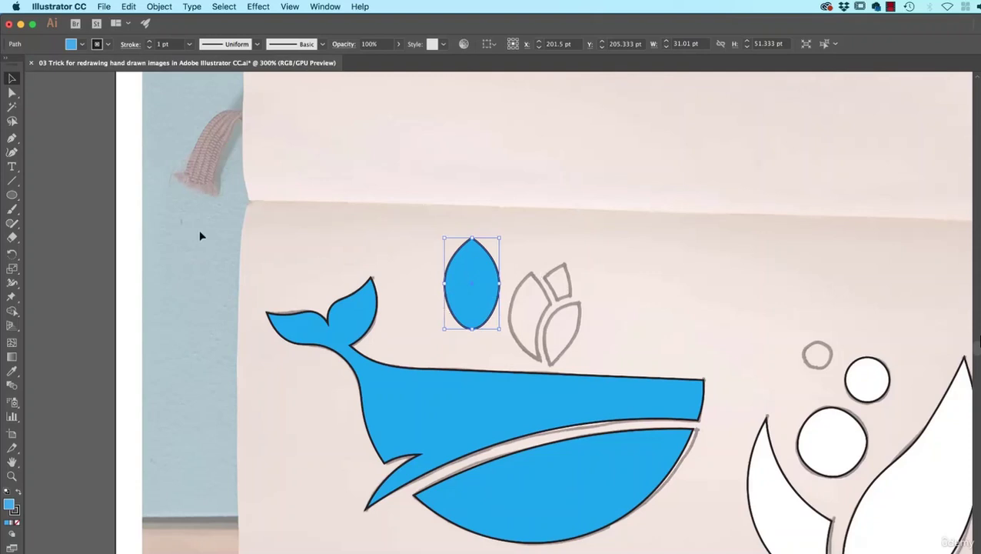
pyautogui.click(13, 151)
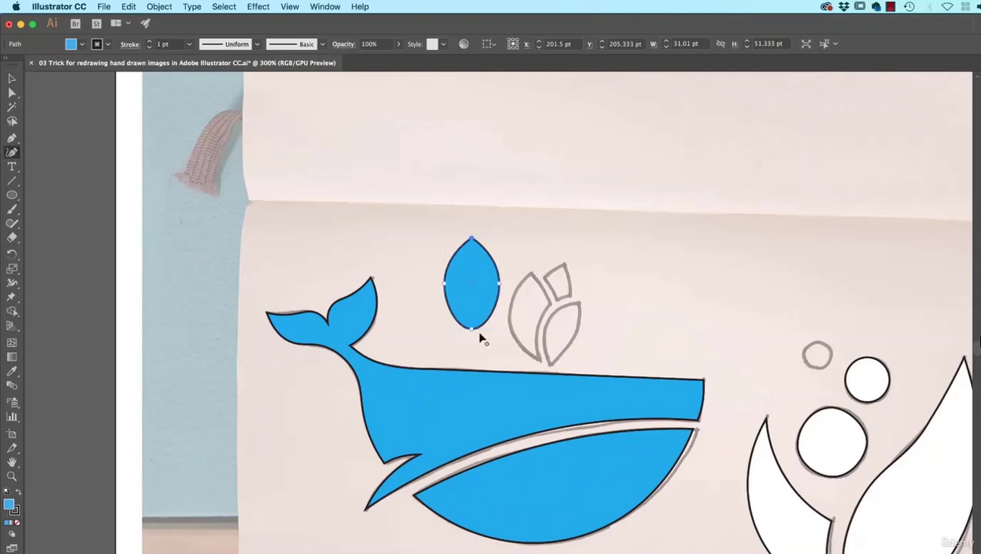
pyautogui.click(472, 329)
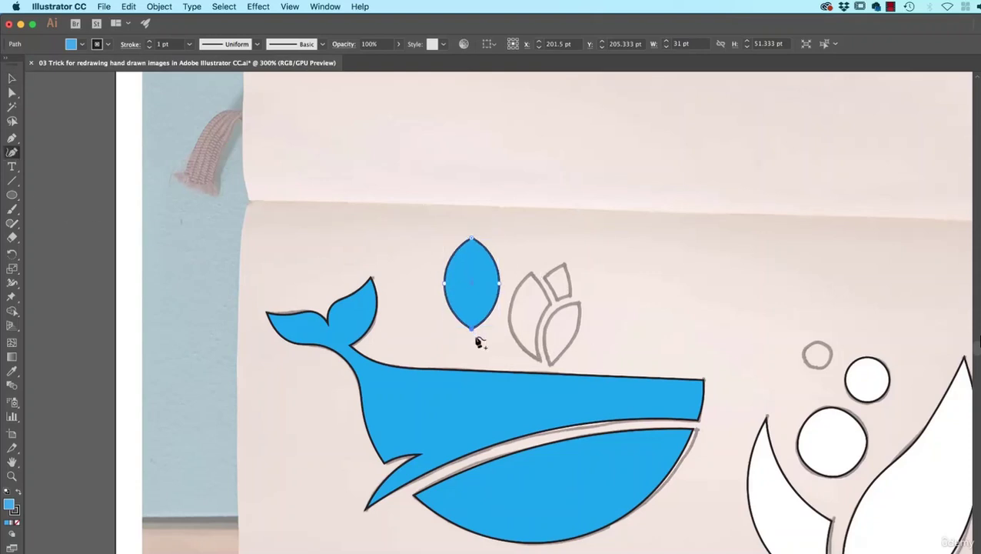
pyautogui.press('Delete')
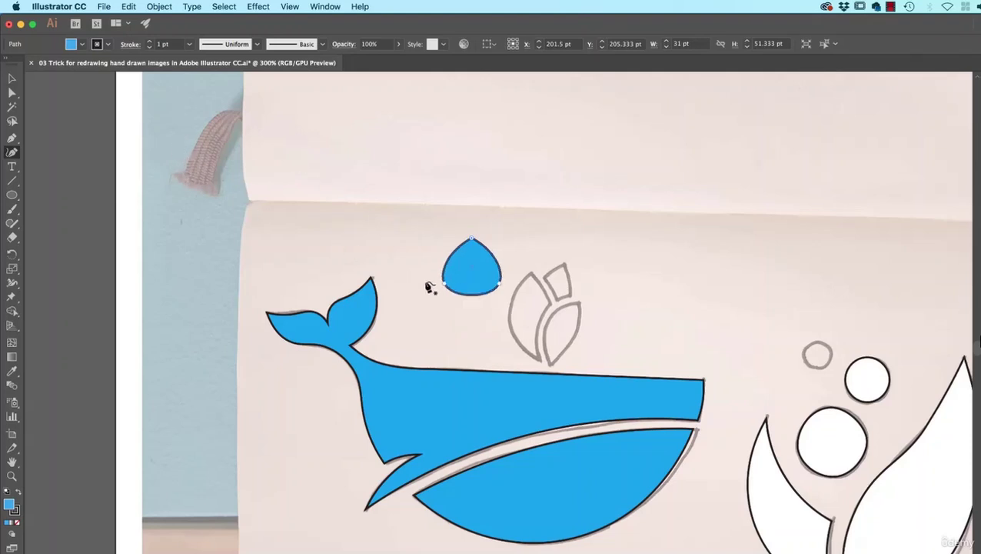
pyautogui.press('Delete')
# Trace the left spout leaf from its tip and close it with a curved outer edge.
pyautogui.click(530, 273)
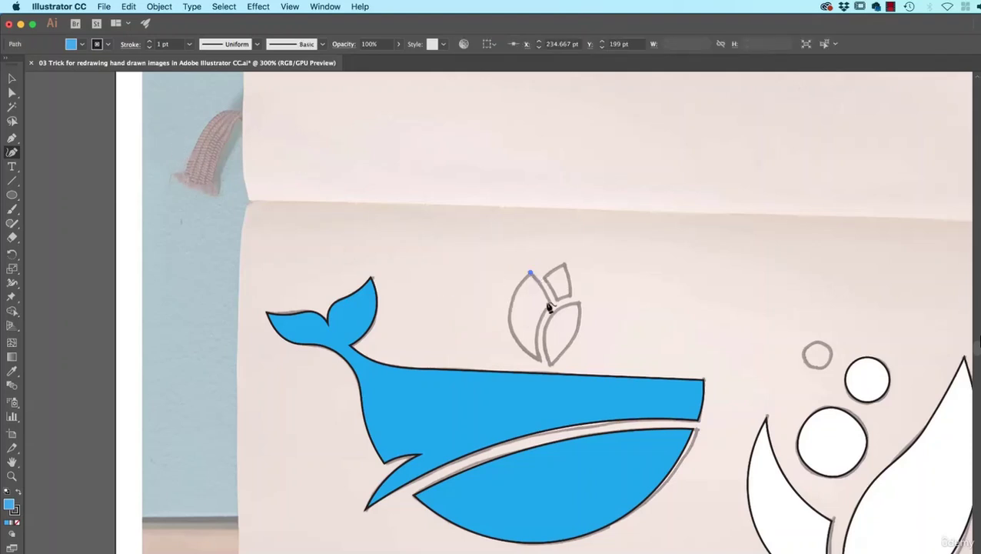
pyautogui.click(545, 292)
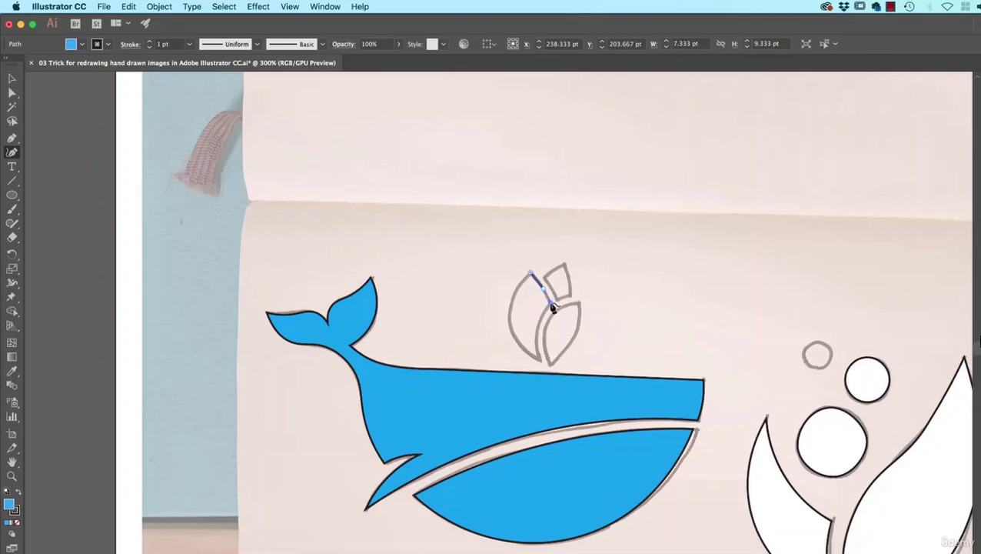
pyautogui.click(553, 307)
pyautogui.click(539, 326)
pyautogui.click(538, 360)
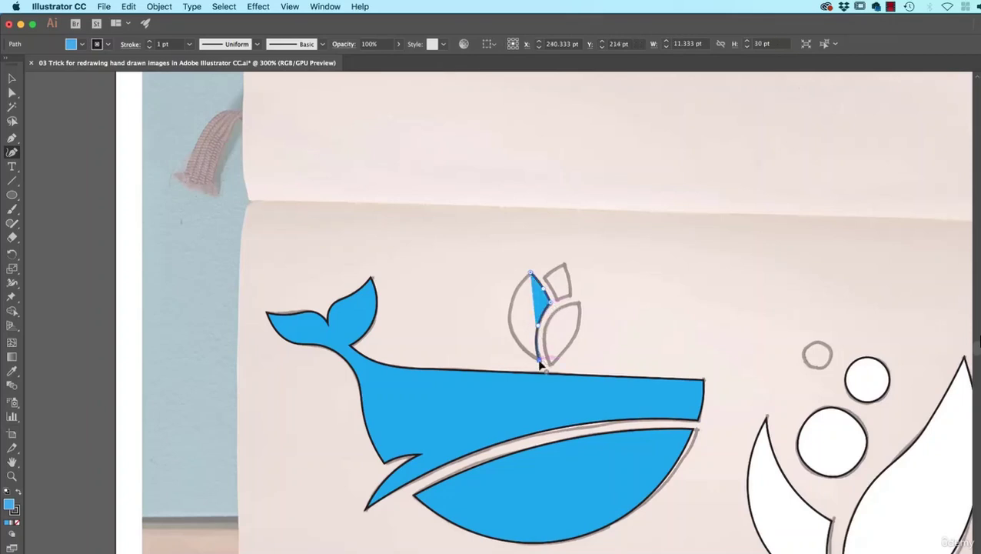
pyautogui.click(509, 313)
pyautogui.moveTo(531, 277); pyautogui.dragTo(552, 273)
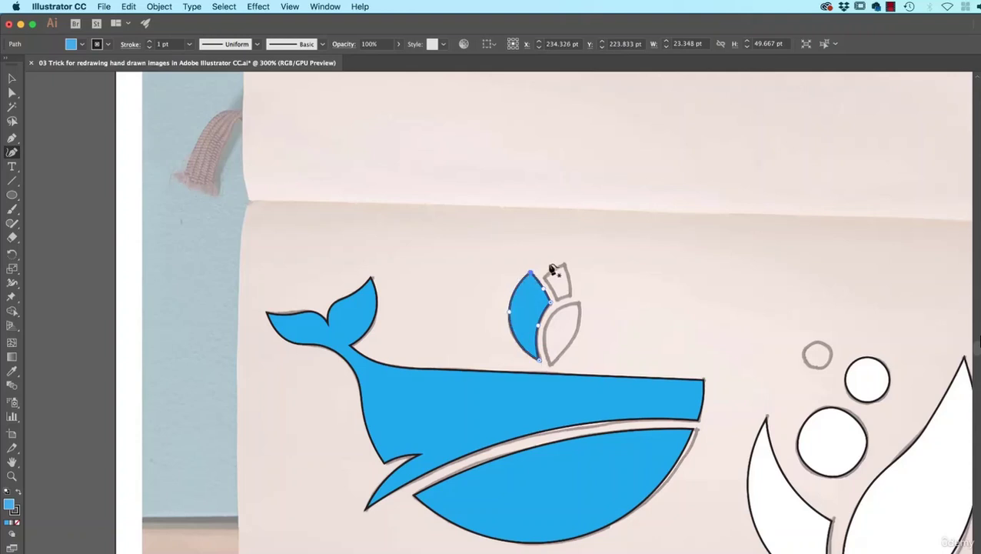
# Zoom in and trace the small top leaf as a closed five-point shape.
pyautogui.hotkey('ctrl', '+')
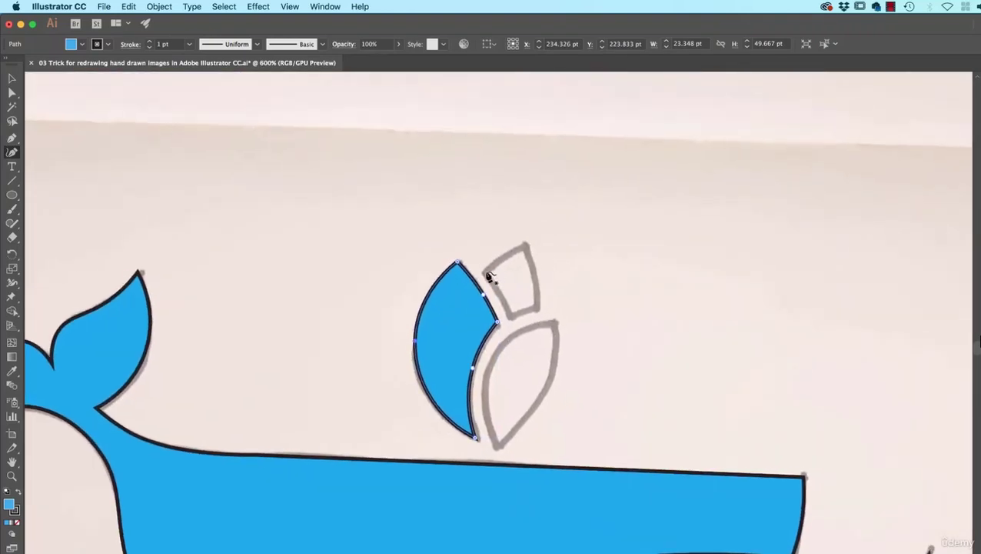
pyautogui.click(485, 272)
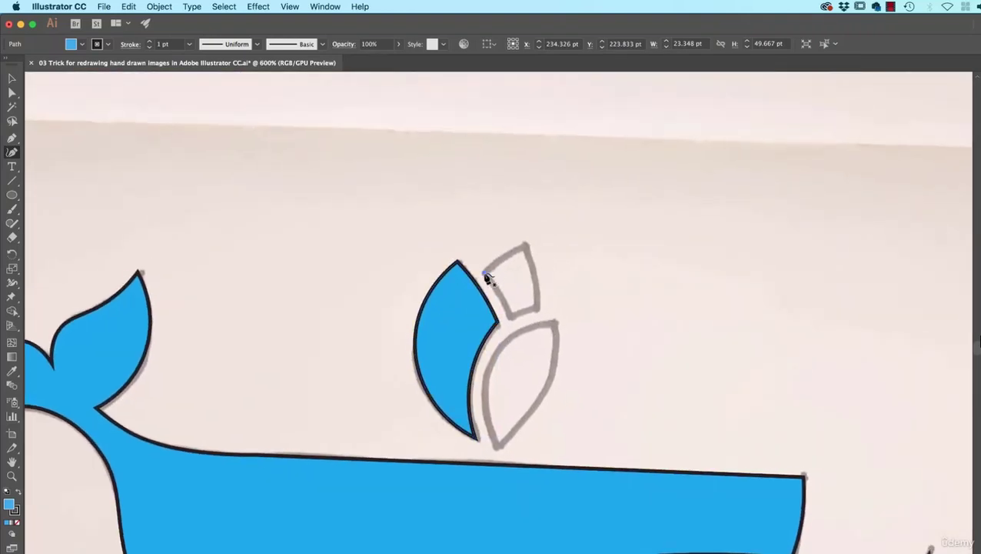
pyautogui.click(505, 257)
pyautogui.click(525, 247)
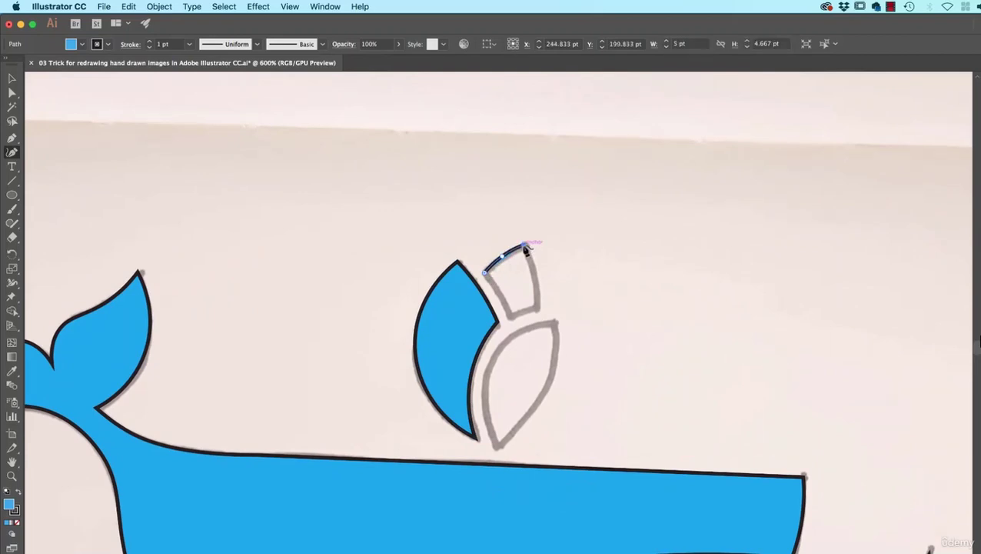
pyautogui.click(536, 308)
pyautogui.click(510, 314)
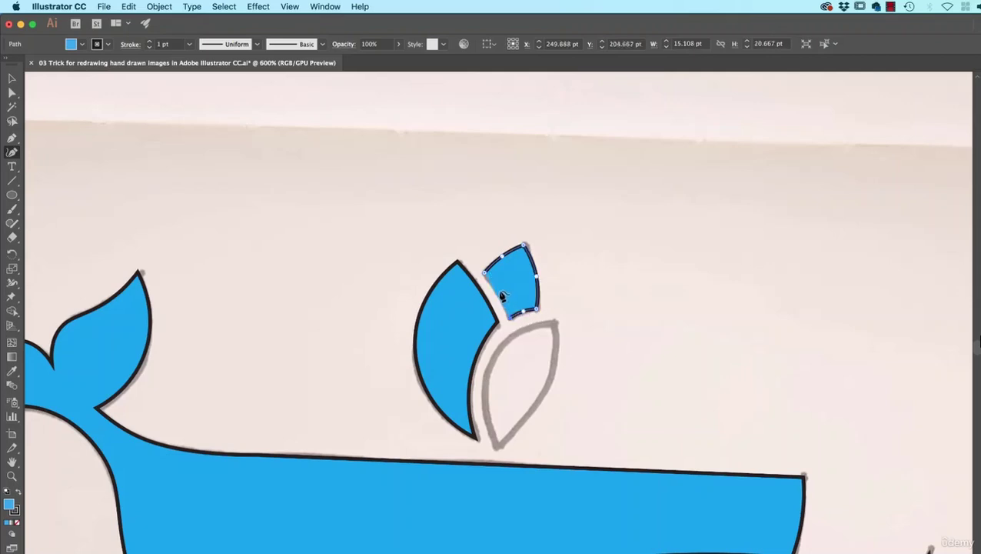
pyautogui.click(484, 272)
# Trace and close the lower right leaf, then select the small top leaf.
pyautogui.click(554, 323)
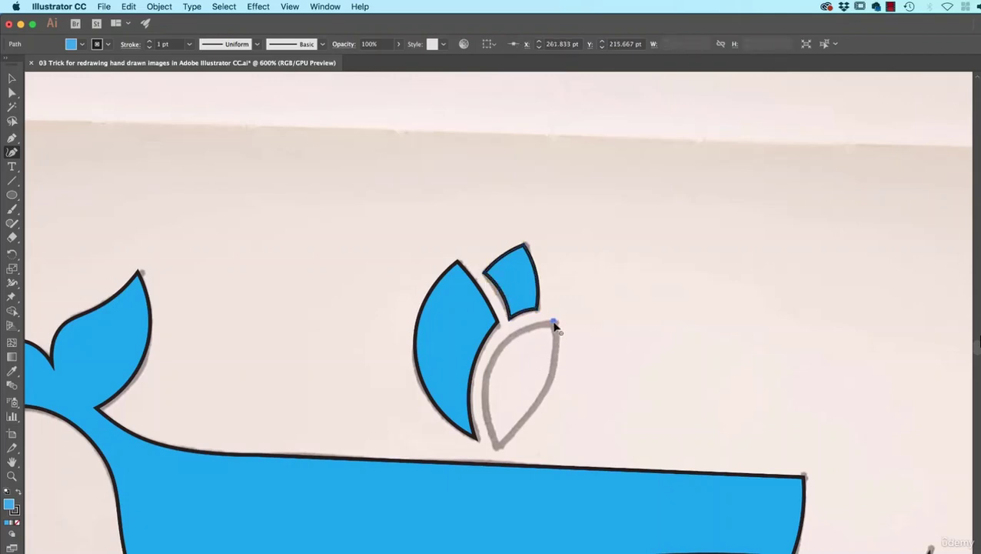
pyautogui.click(545, 389)
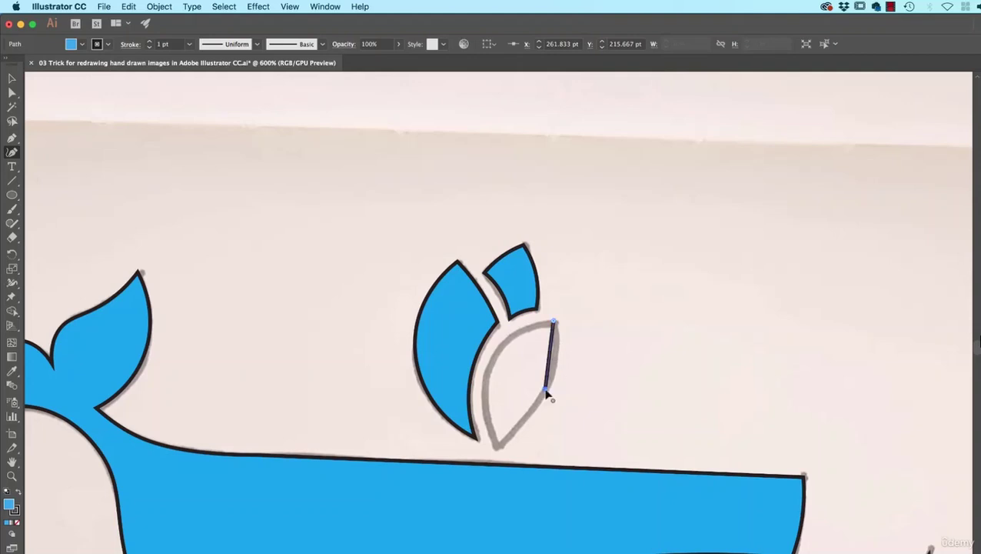
pyautogui.click(497, 446)
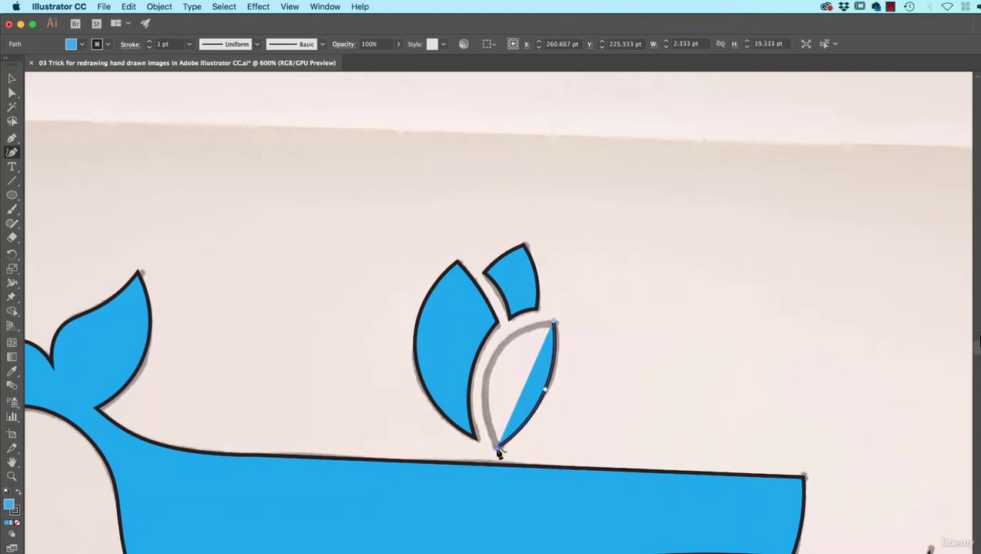
pyautogui.click(492, 360)
pyautogui.click(554, 323)
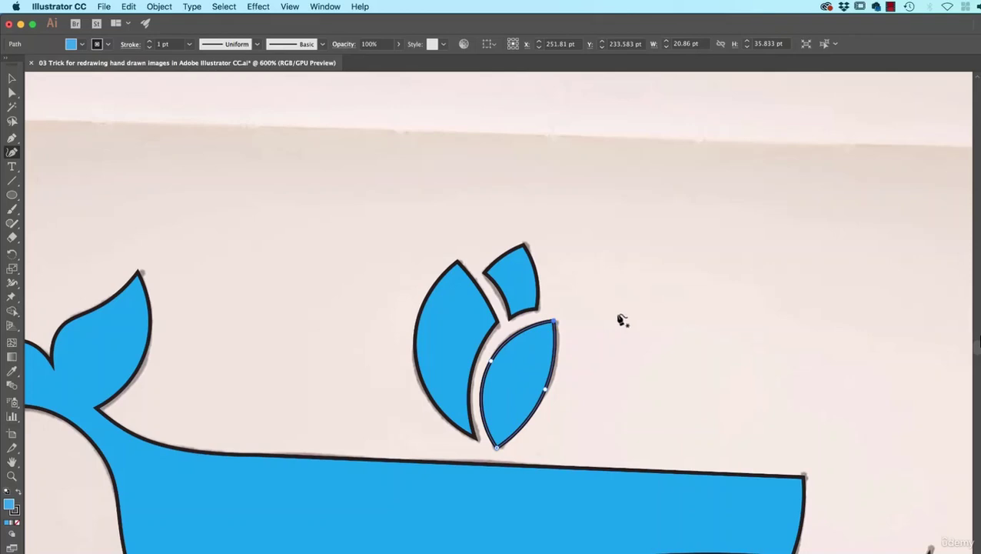
pyautogui.press('v')
pyautogui.click(589, 146)
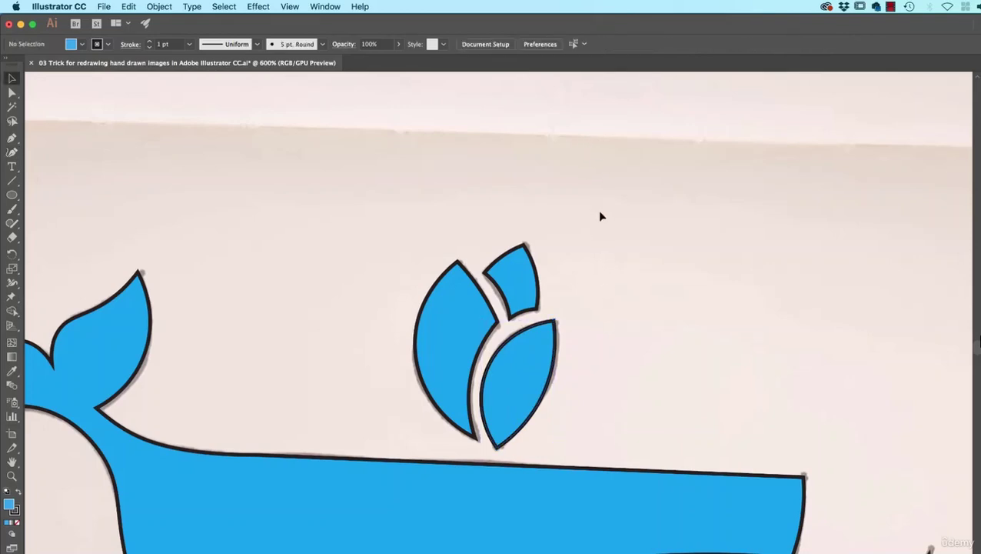
pyautogui.click(511, 311)
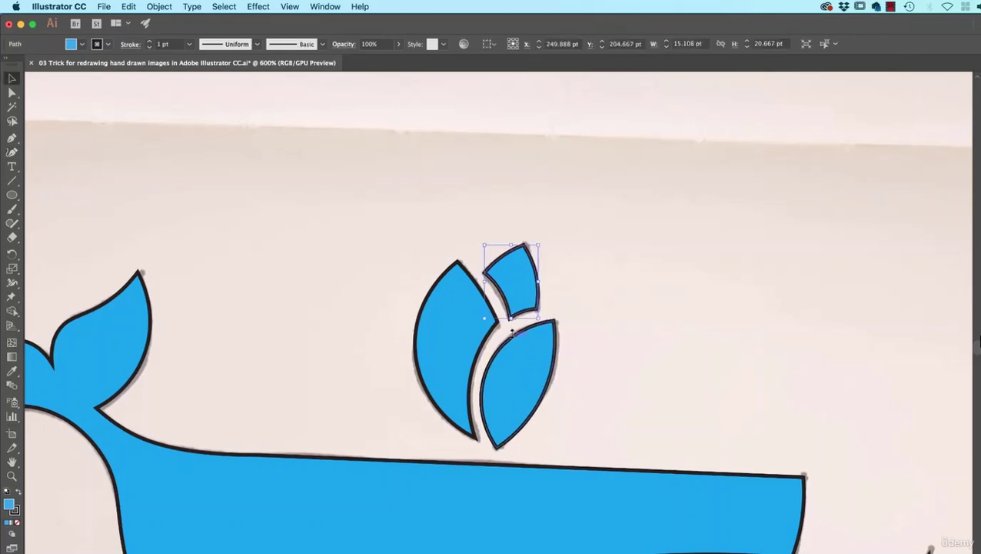
# Try reshaping the top leaf's left edge with the Curvature tool, then undo it.
pyautogui.click(12, 152)
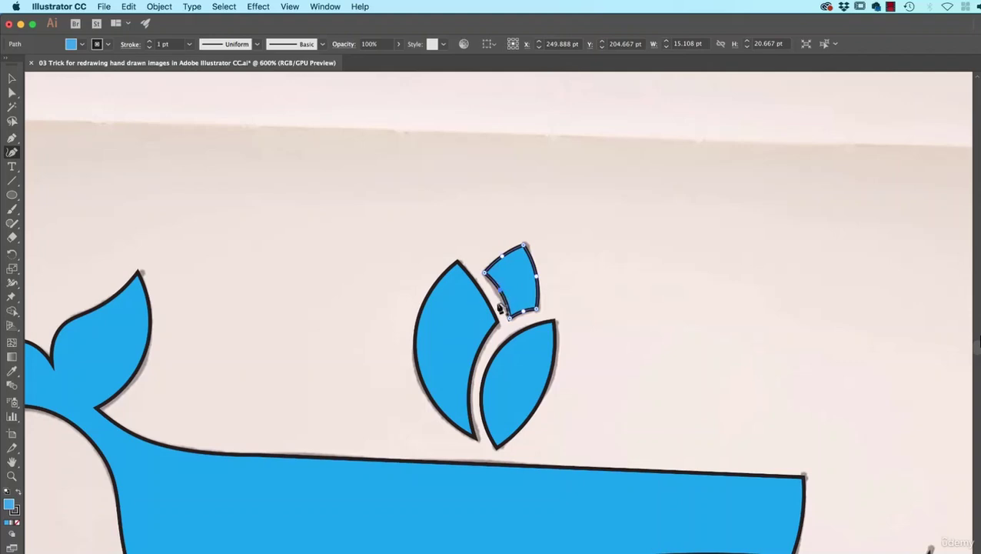
pyautogui.scroll(2, 499, 308)
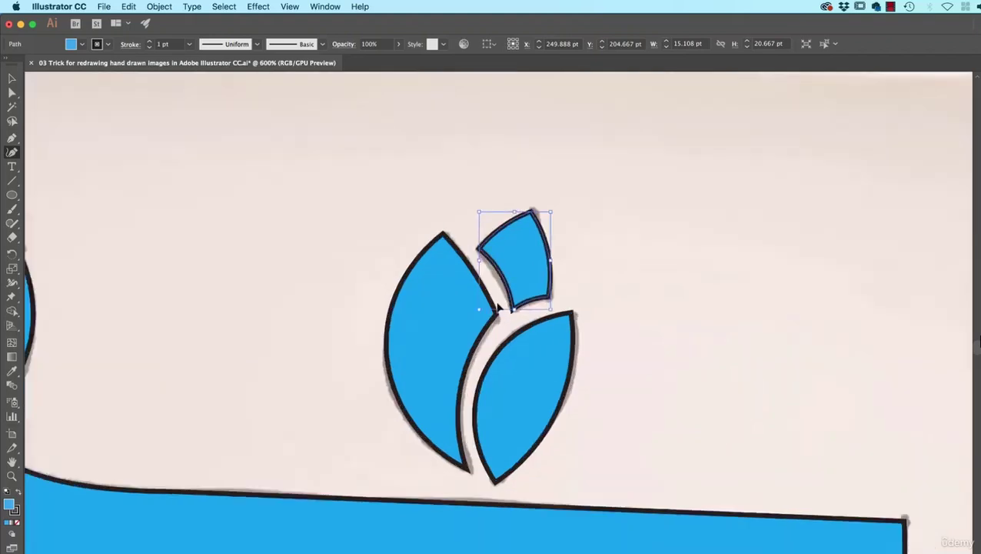
pyautogui.scroll(2, 498, 304)
pyautogui.scroll(2, 498, 302)
pyautogui.scroll(1, 538, 284)
pyautogui.scroll(5, 598, 267)
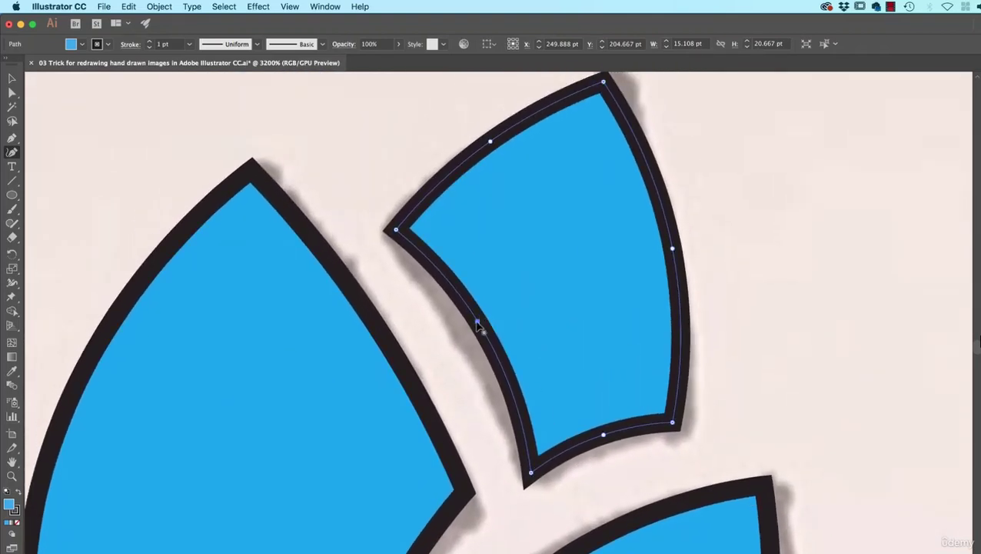
pyautogui.moveTo(477, 323); pyautogui.dragTo(489, 335)
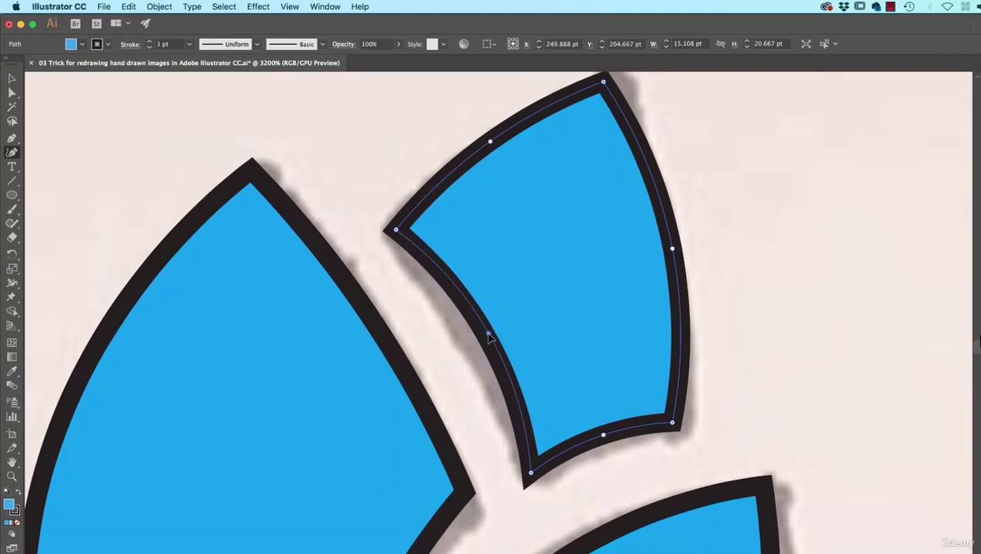
pyautogui.press('cmd+z')
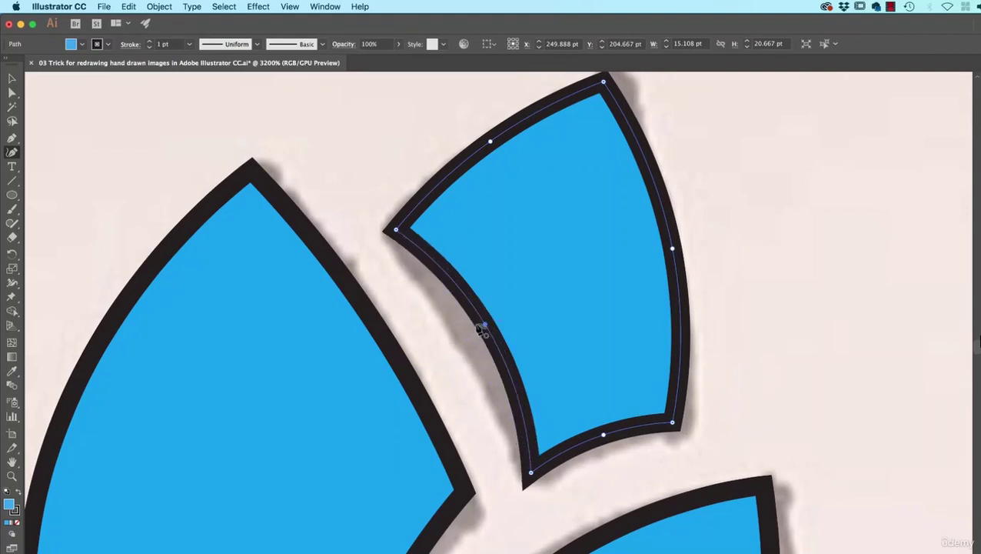
# With Smart Guides turned off, add an anchor on the leaf's left edge, then re-enable Smart Guides.
pyautogui.click(291, 7)
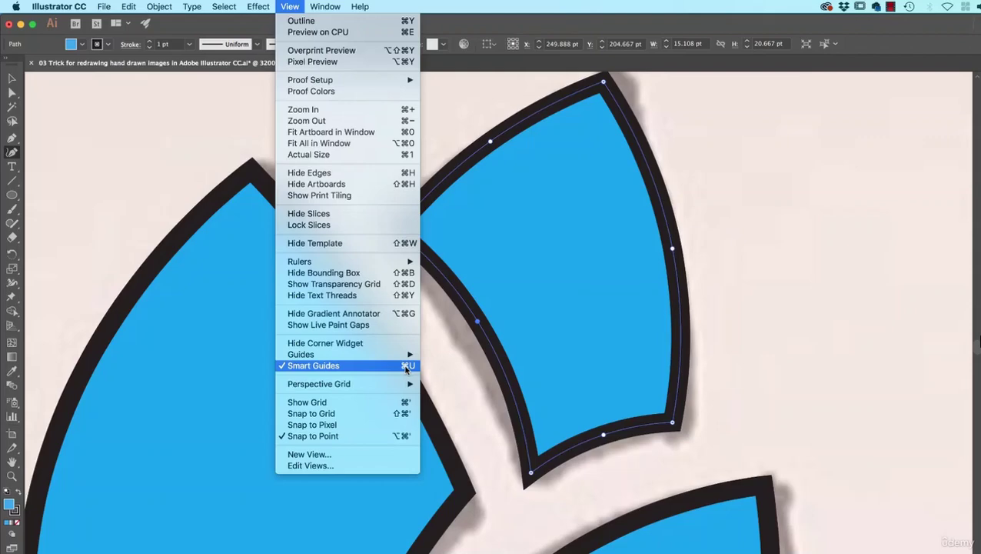
pyautogui.click(406, 368)
pyautogui.press('super+minus')
pyautogui.press('super+minus')
pyautogui.press('super+minus')
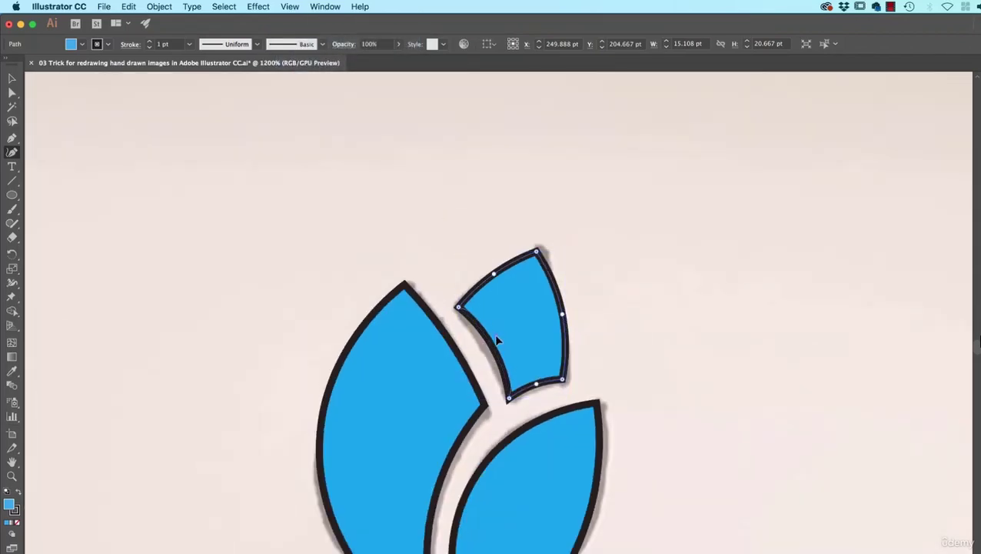
pyautogui.click(490, 340)
pyautogui.click(289, 6)
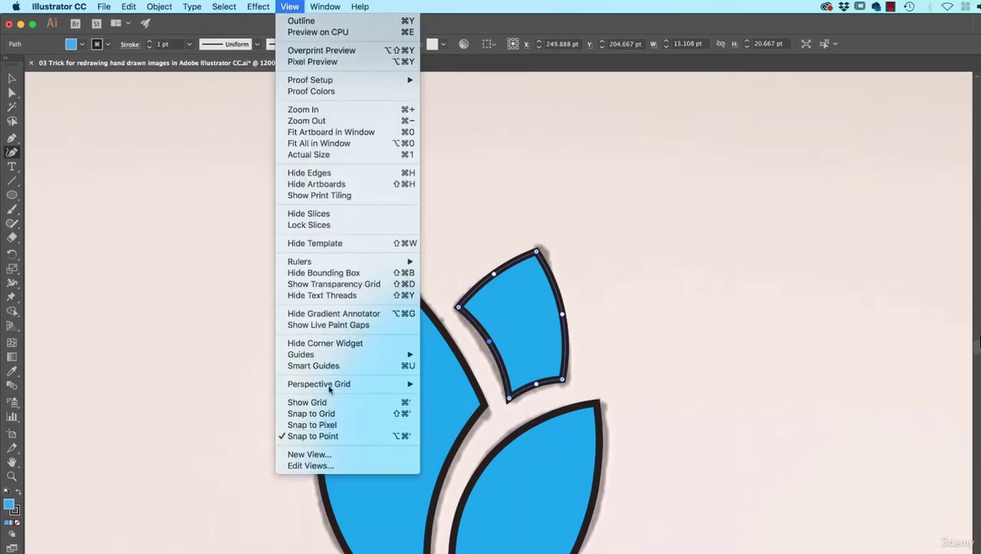
pyautogui.click(313, 365)
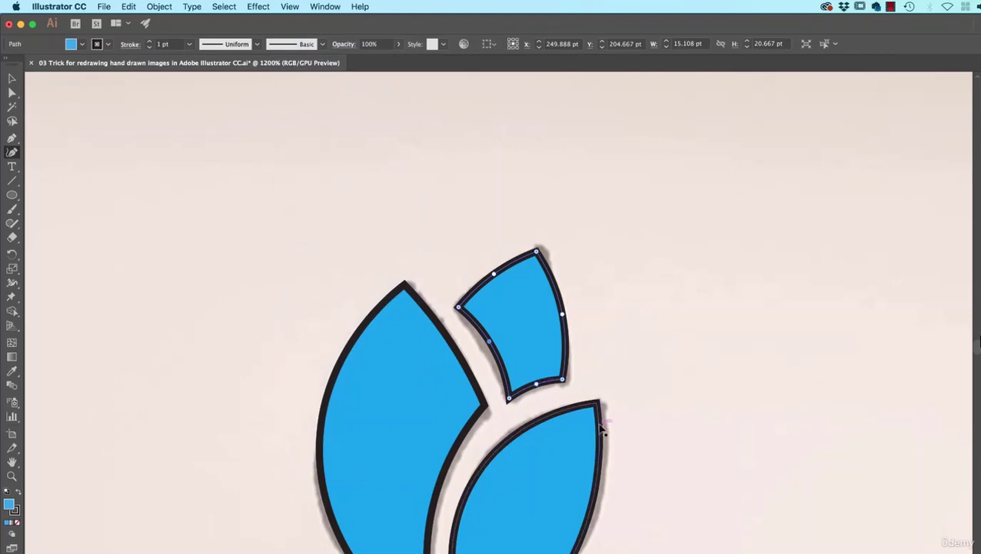
pyautogui.press('super+minus')
pyautogui.press('super+minus')
pyautogui.press('super+minus')
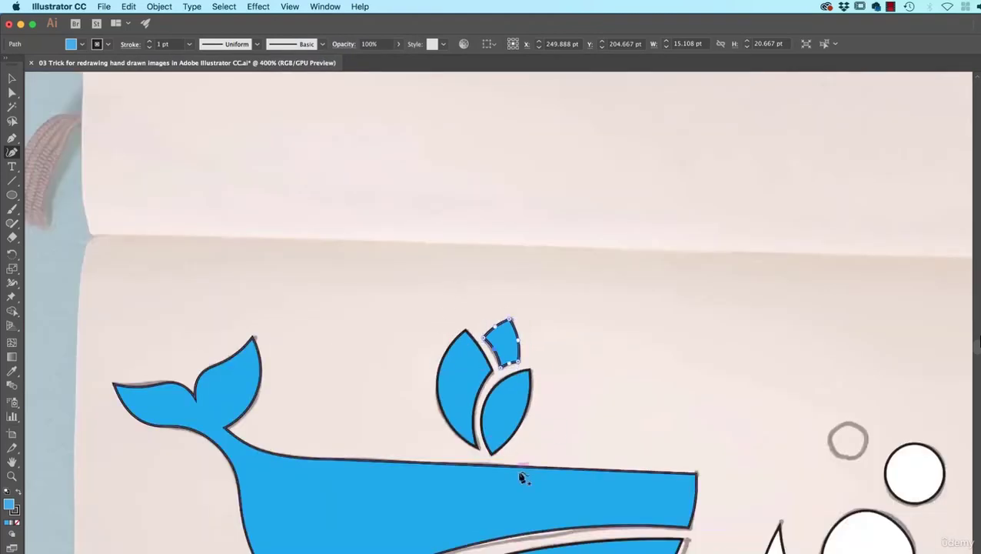
# Set the whale body's fill to None.
pyautogui.click(11, 78)
pyautogui.click(536, 491)
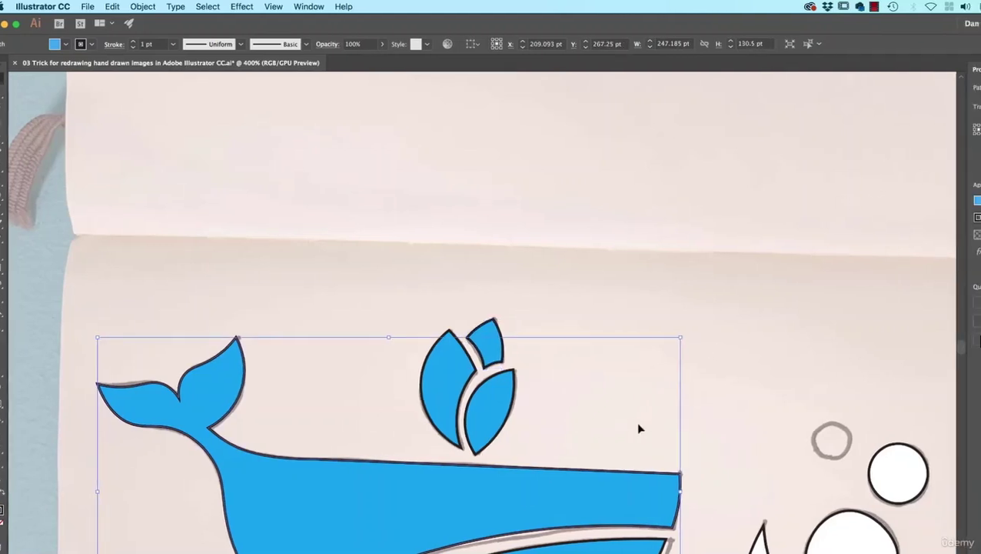
pyautogui.click(844, 201)
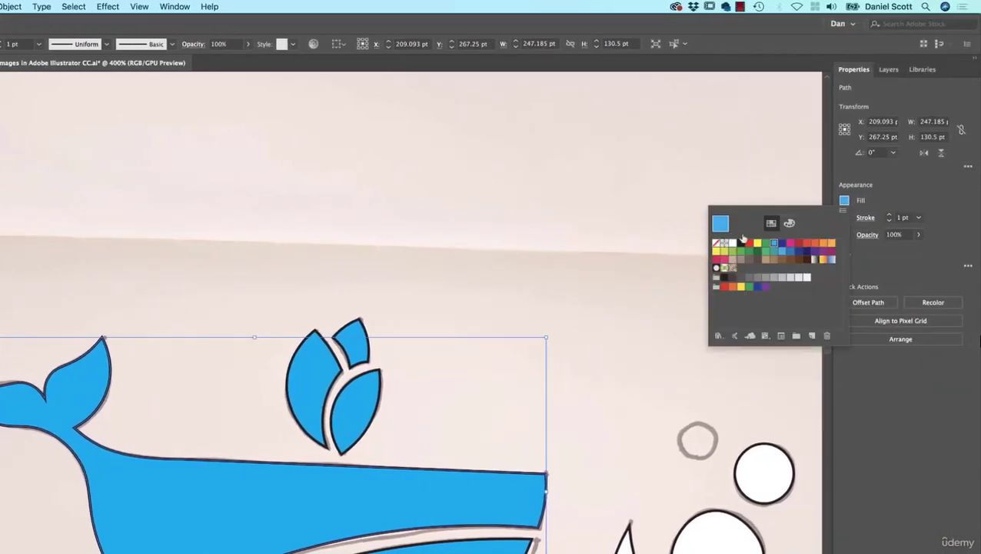
pyautogui.click(717, 243)
# Trace a closed four-point circle around the grey eye dot with the Pen tool.
pyautogui.press('super+equal')
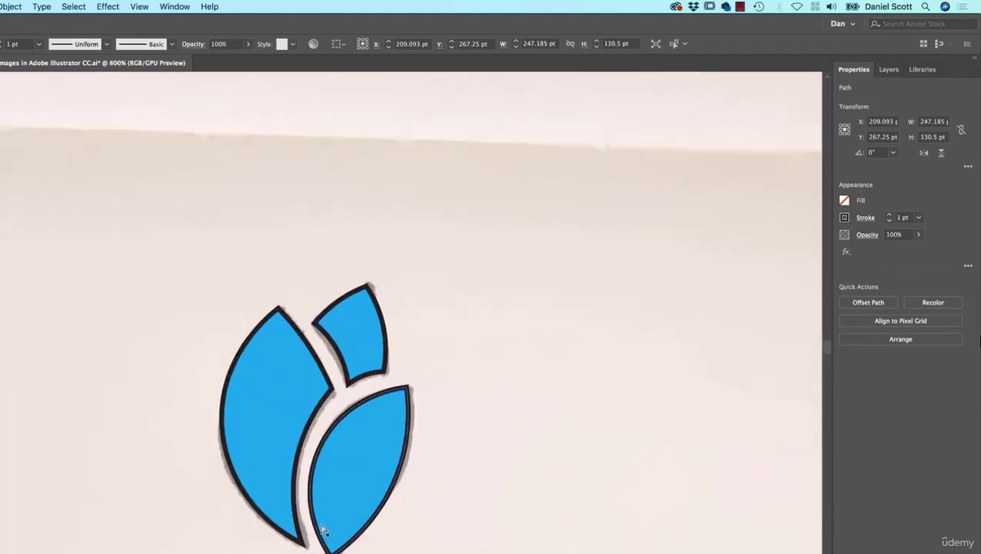
pyautogui.scroll(-5, 536, 519)
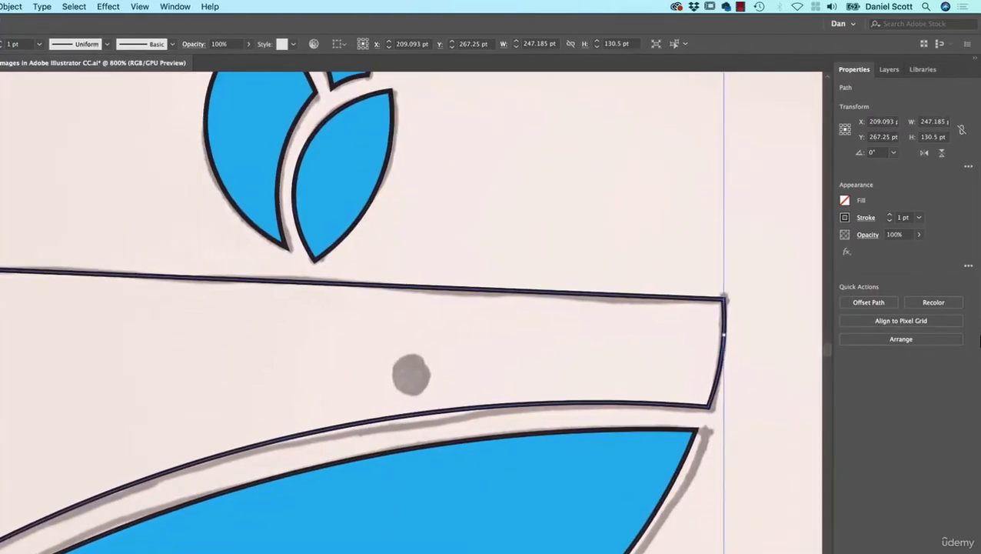
pyautogui.press('p')
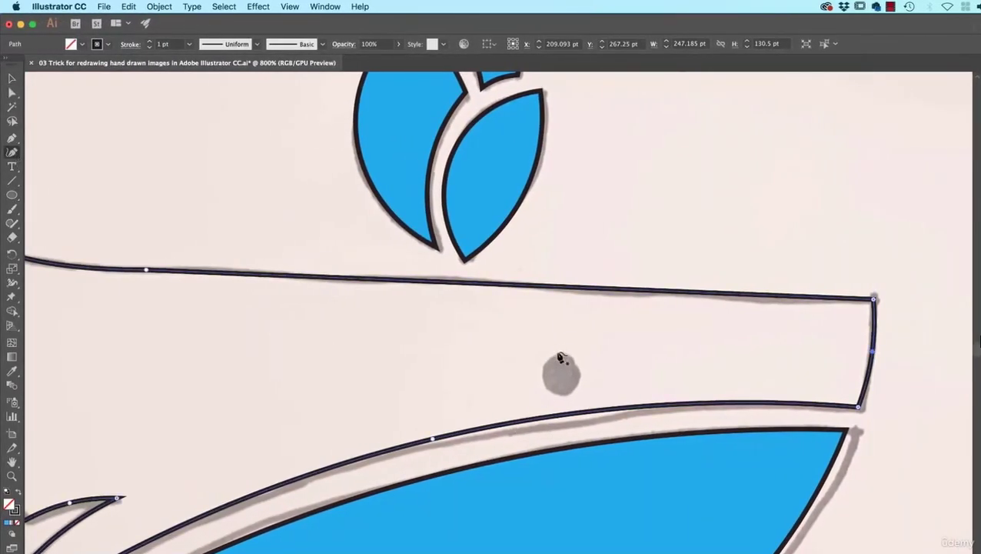
pyautogui.click(562, 356)
pyautogui.click(580, 373)
pyautogui.click(562, 395)
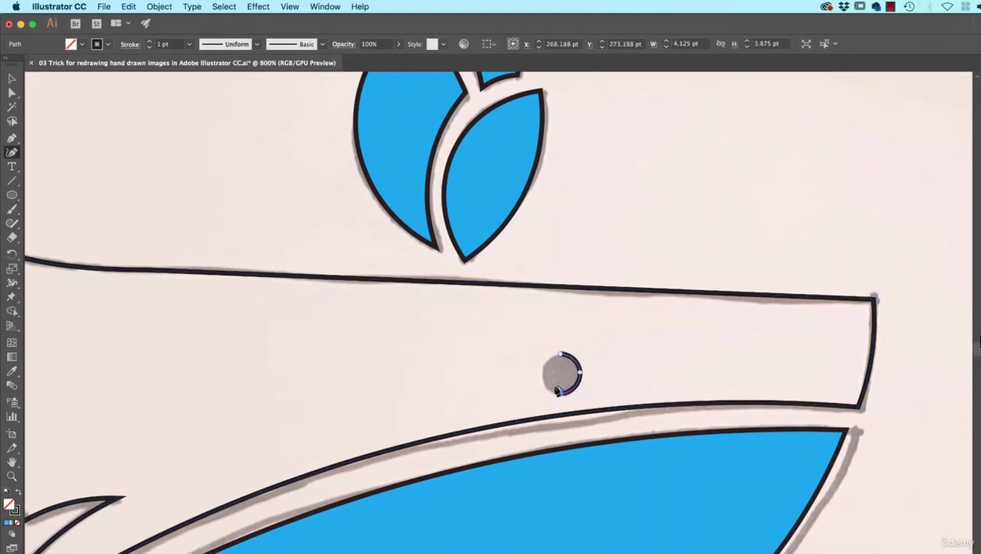
pyautogui.click(542, 375)
pyautogui.click(562, 356)
pyautogui.press('super+minus')
pyautogui.press('super+minus')
pyautogui.press('super+minus')
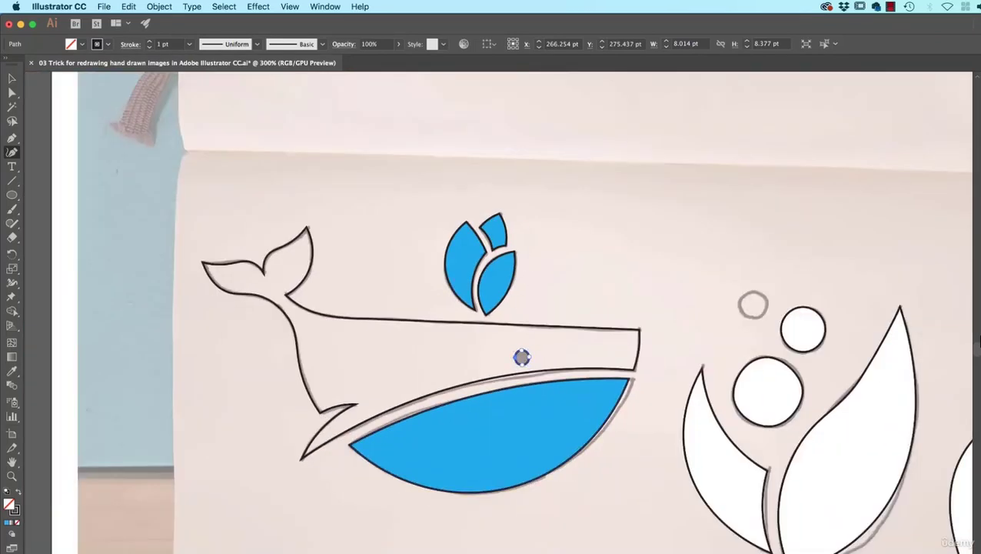
# Fill the eye with black and set its stroke to None.
pyautogui.click(977, 249)
pyautogui.click(892, 244)
pyautogui.click(976, 250)
pyautogui.click(867, 261)
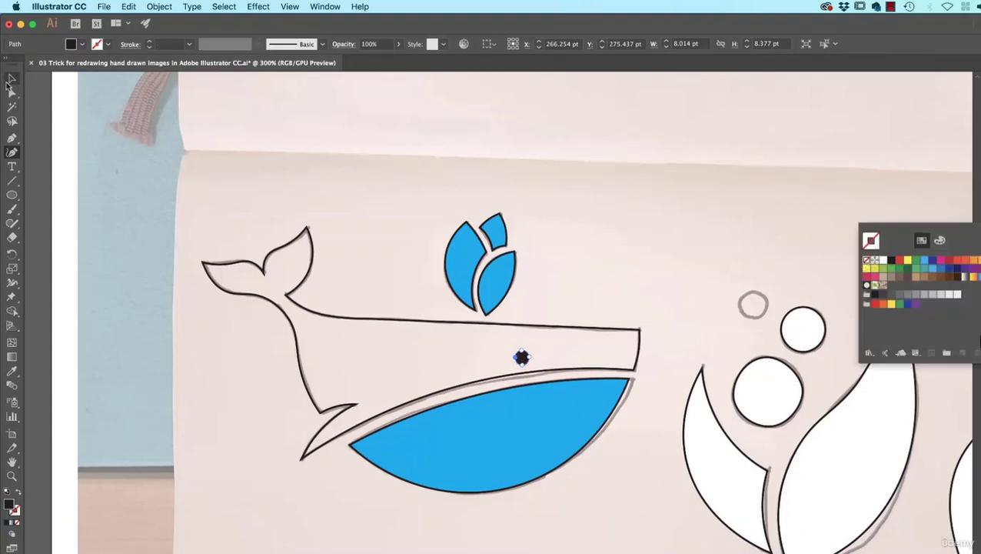
pyautogui.press('Escape')
# Eyedrop the belly's blue onto the selected whale body, then deselect.
pyautogui.press('v')
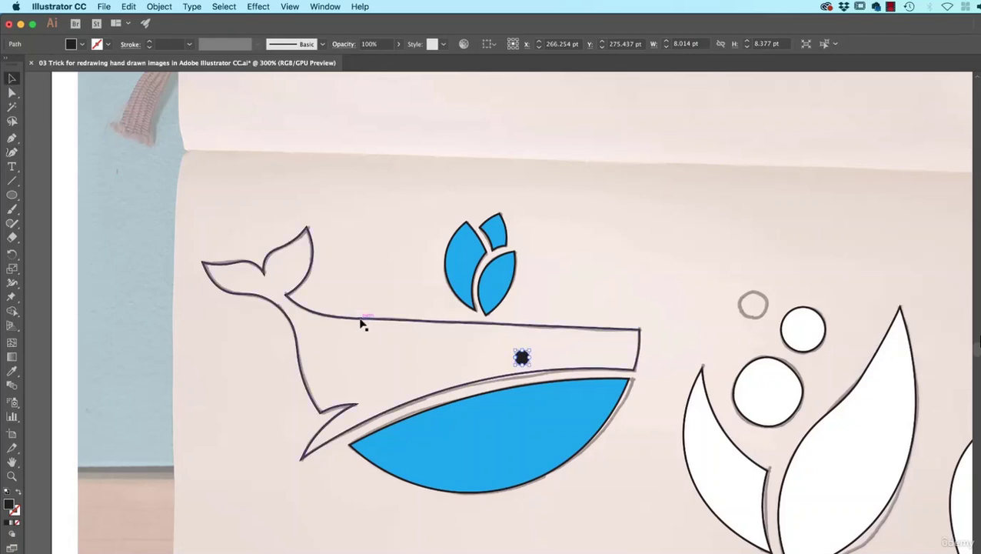
pyautogui.click(364, 323)
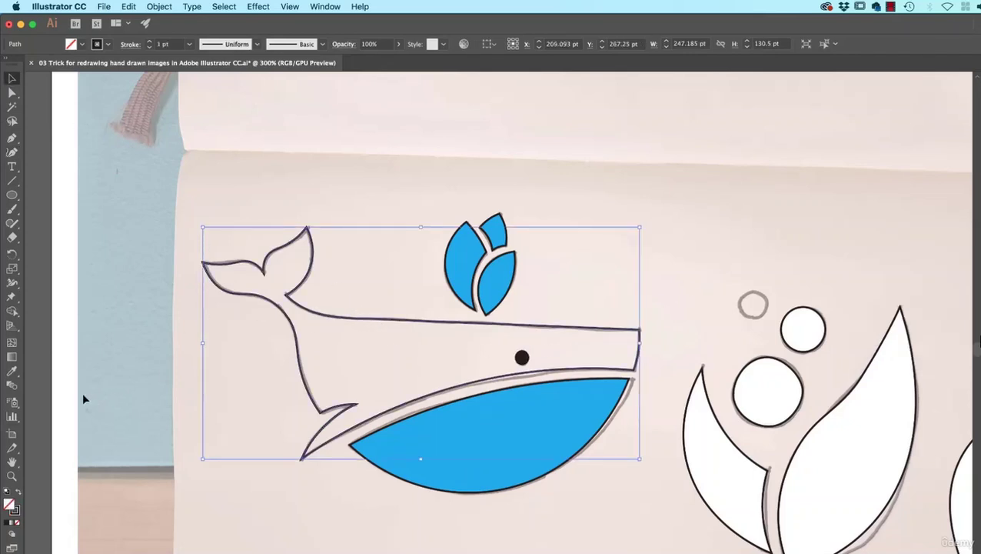
pyautogui.click(17, 374)
pyautogui.click(552, 423)
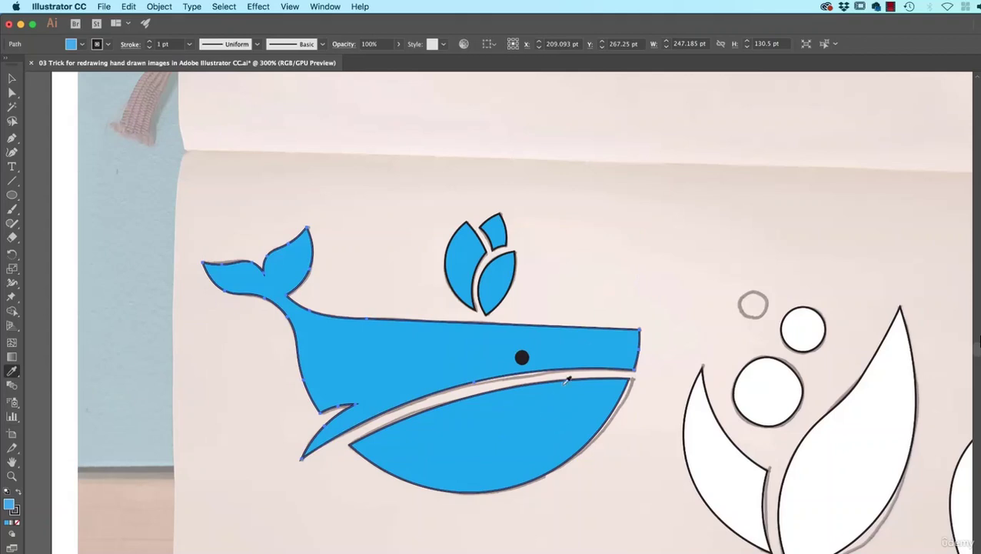
pyautogui.click(676, 238)
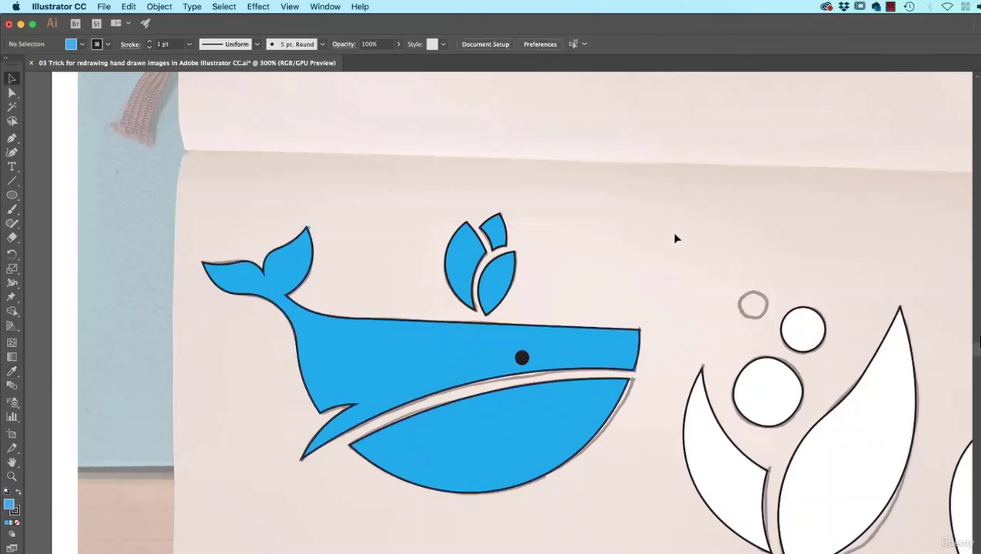